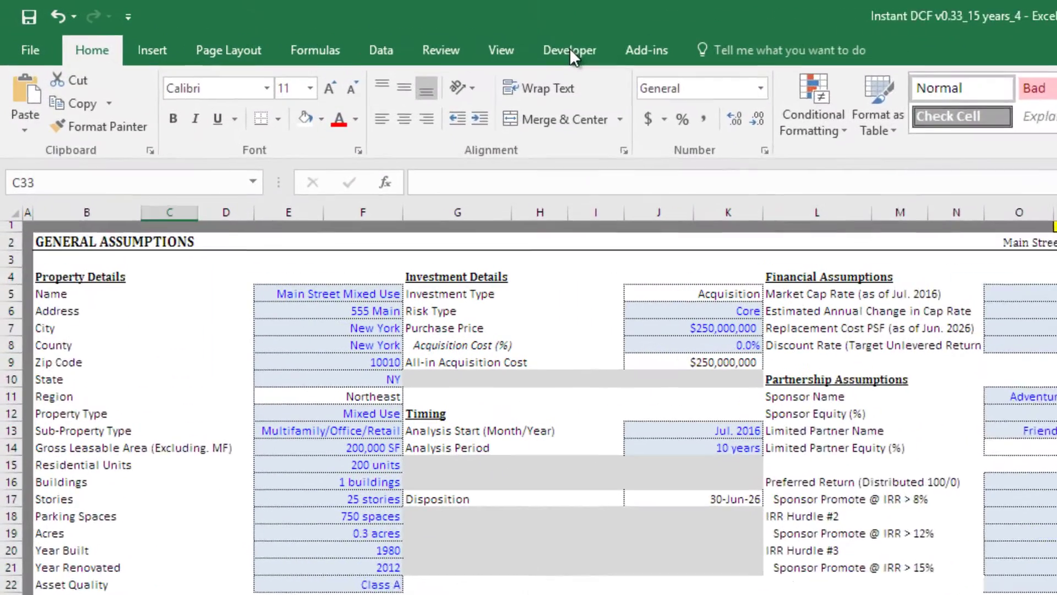
Tick Developer under Main Tabs in Excel Options' Customize Ribbon so the Developer tab shows.
{"action": "left_click", "coordinate": [321, 28]}
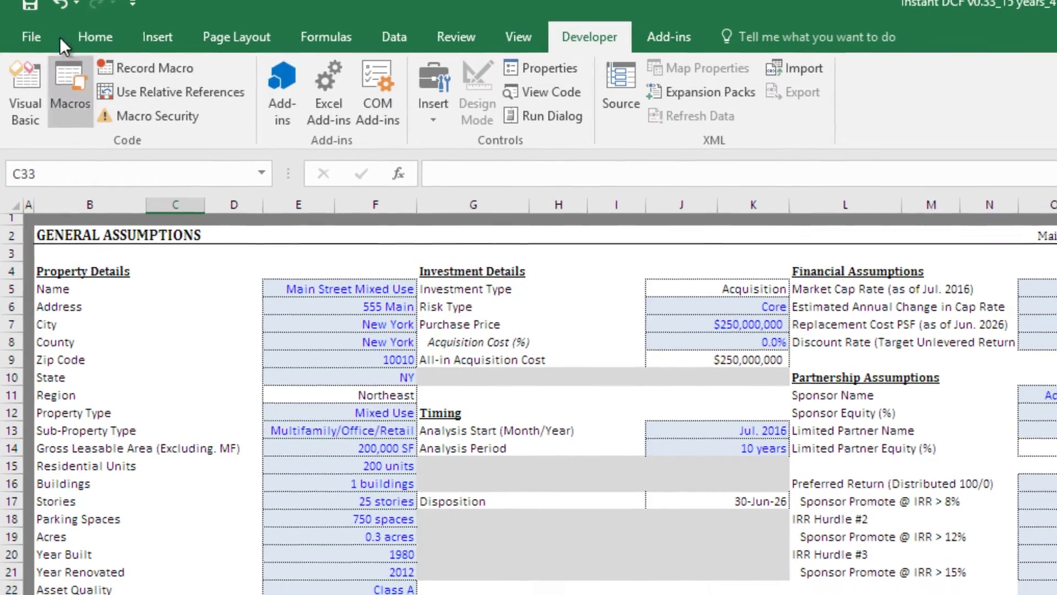
{"action": "left_click", "coordinate": [59, 38]}
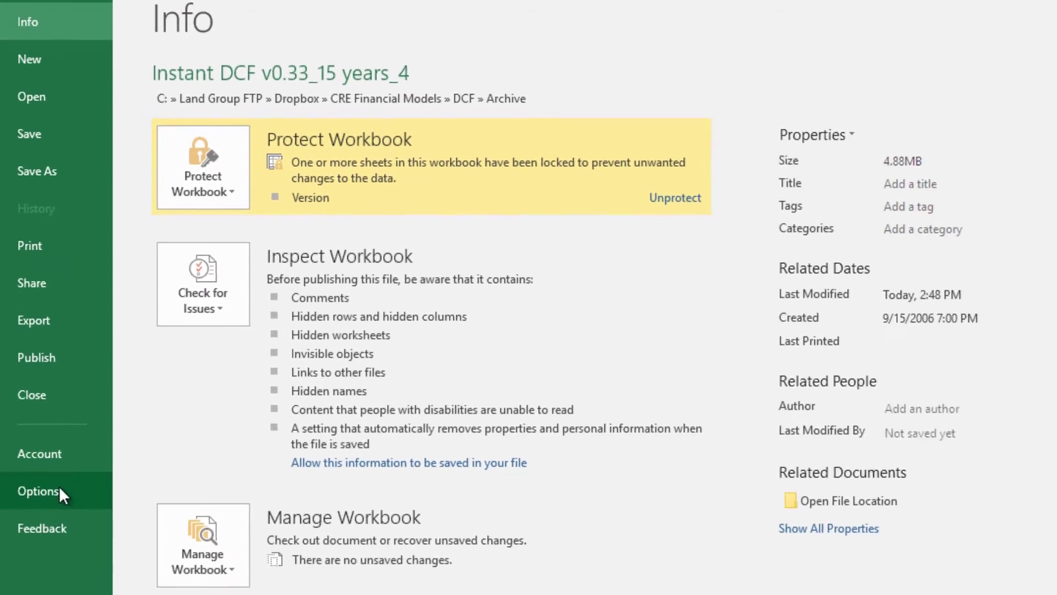
{"action": "left_click", "coordinate": [50, 539]}
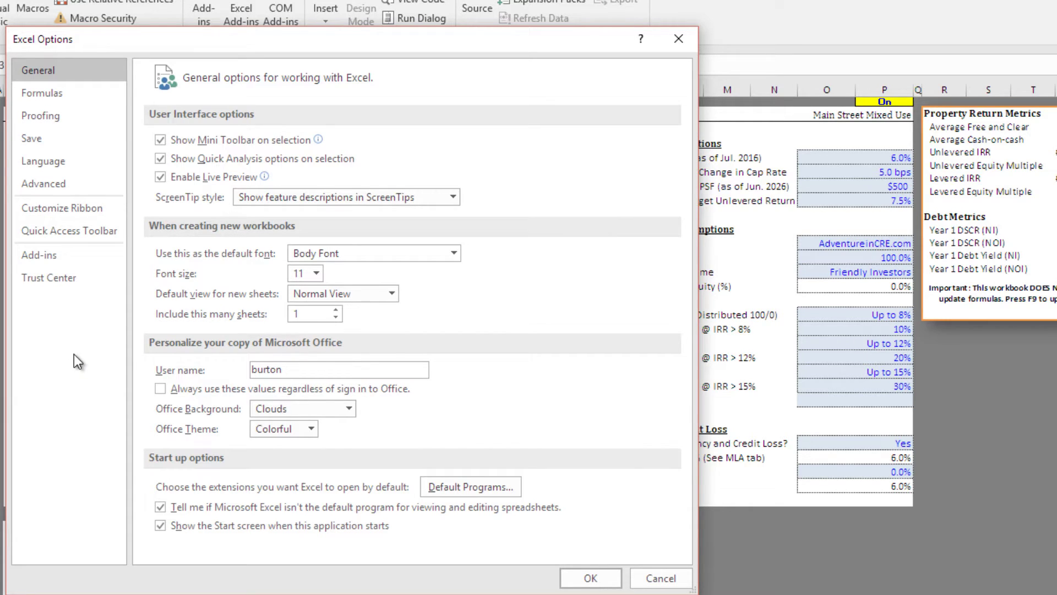
{"action": "left_click", "coordinate": [97, 209]}
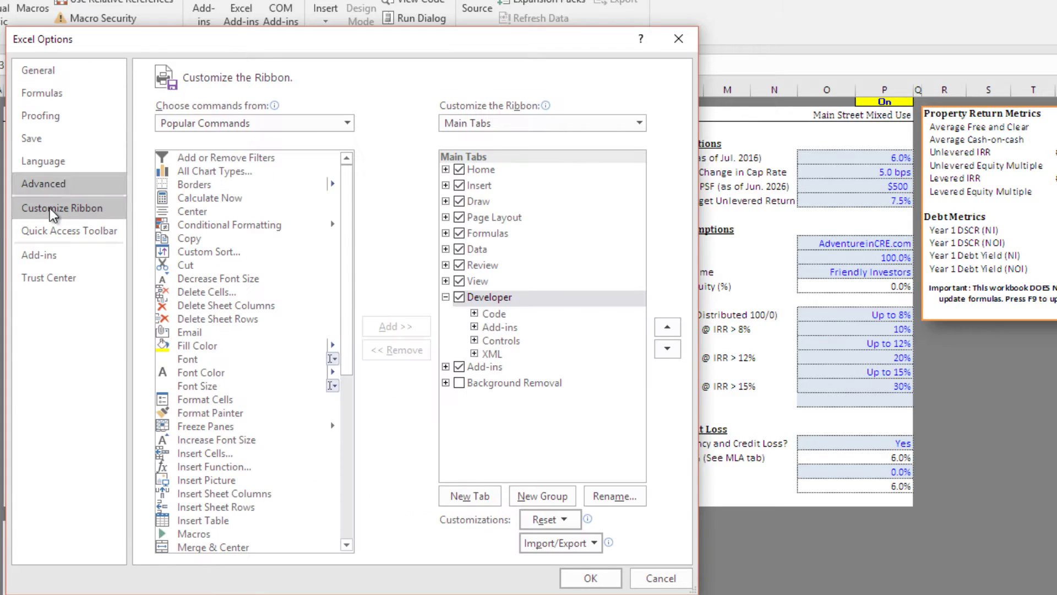
{"action": "left_click", "coordinate": [459, 298]}
{"action": "left_click", "coordinate": [459, 298]}
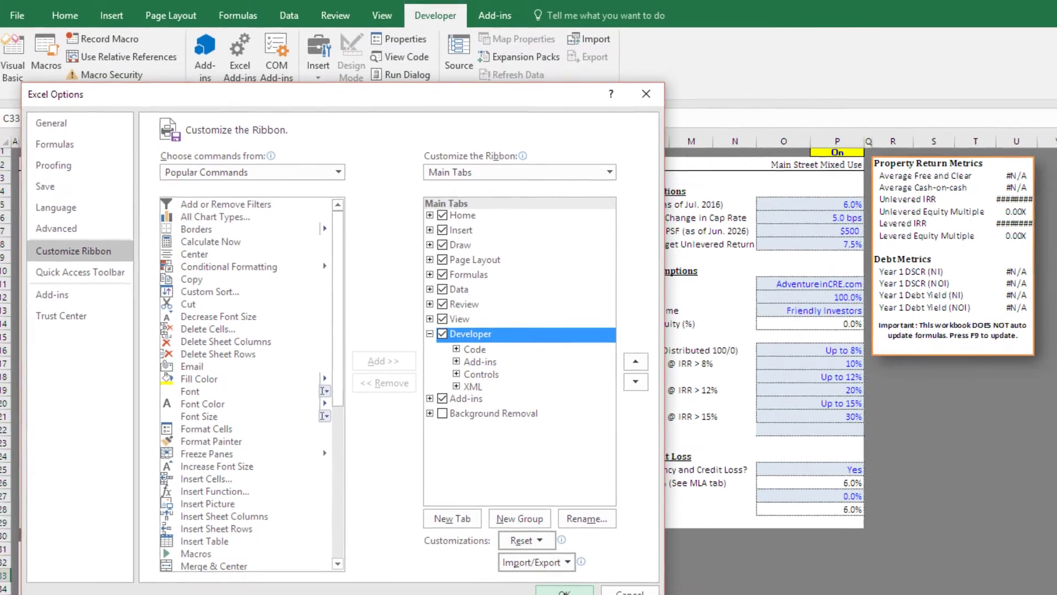
{"action": "left_click", "coordinate": [582, 583]}
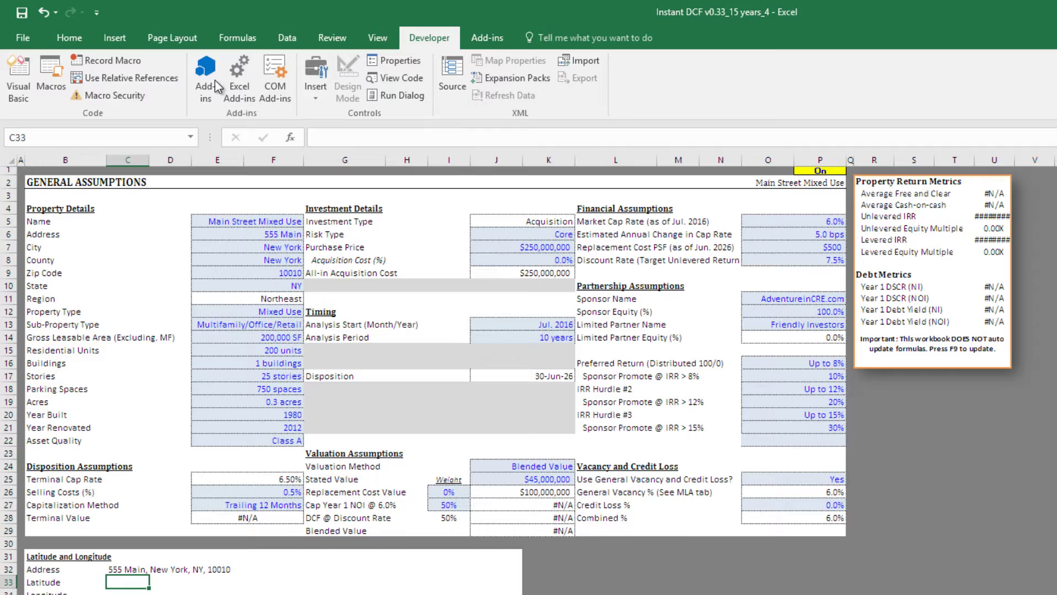
Launch the Visual Basic editor from Developer, insert a new Module1, and move the editor window aside.
{"action": "left_click", "coordinate": [24, 88]}
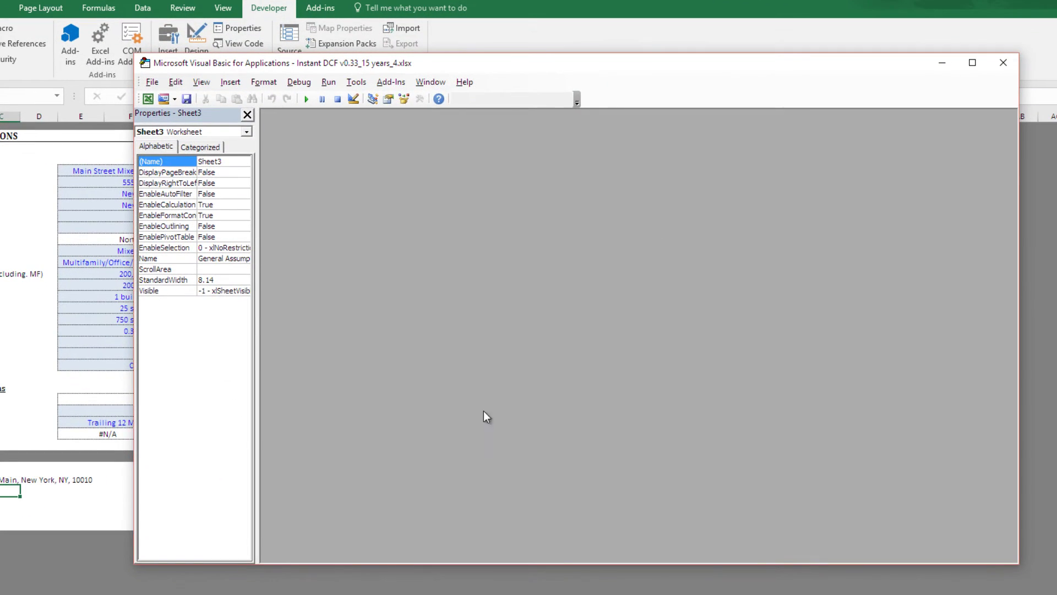
{"action": "left_click_drag", "start_coordinate": [483, 66], "coordinate": [446, 73]}
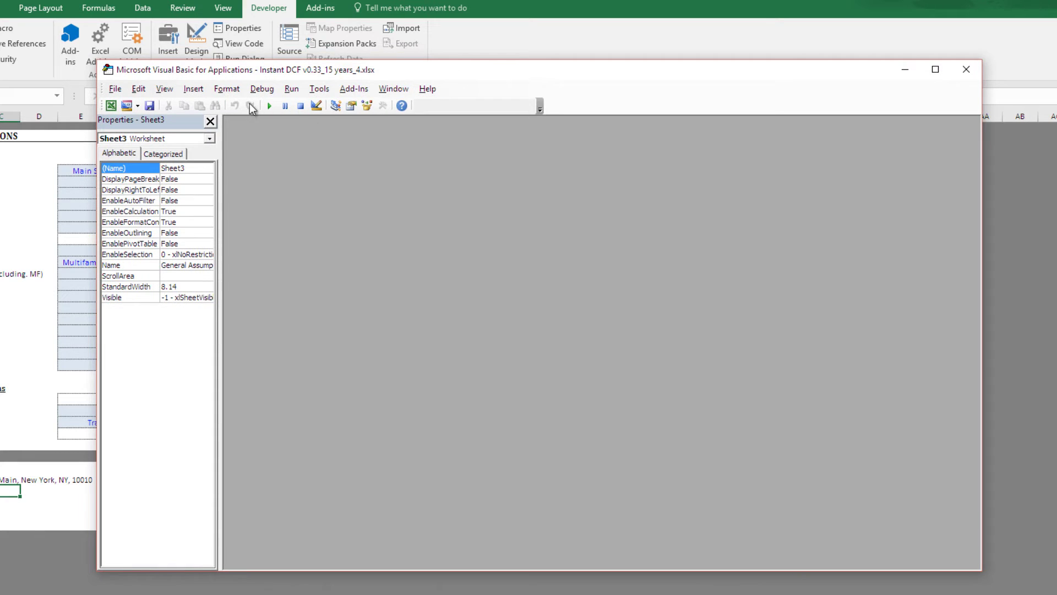
{"action": "left_click", "coordinate": [201, 90]}
{"action": "left_click", "coordinate": [211, 135]}
{"action": "left_click_drag", "start_coordinate": [306, 62], "coordinate": [495, 14]}
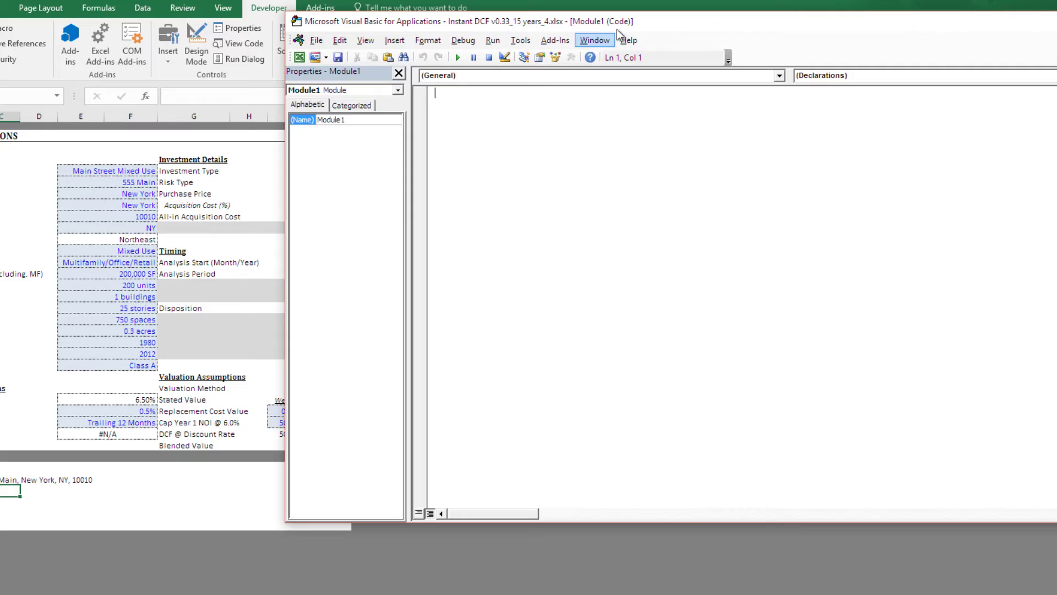
{"action": "left_click_drag", "start_coordinate": [614, 25], "coordinate": [537, 43]}
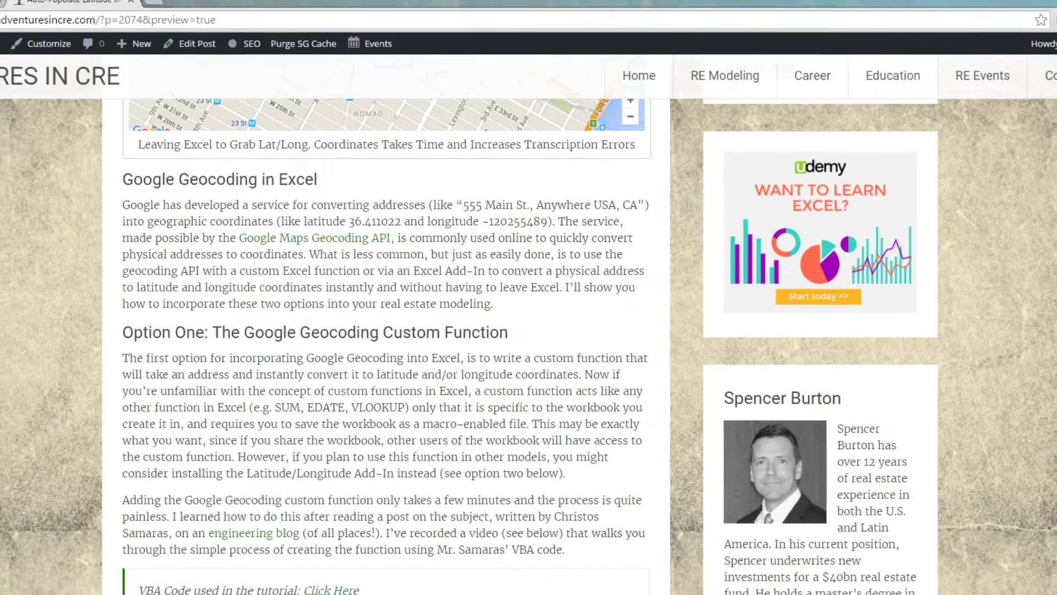
Open the engineering blog geocoding article in a new tab, then return to the Adventures in CRE post.
{"action": "scroll", "coordinate": [95, 296], "scroll_direction": "up", "scroll_amount": 10}
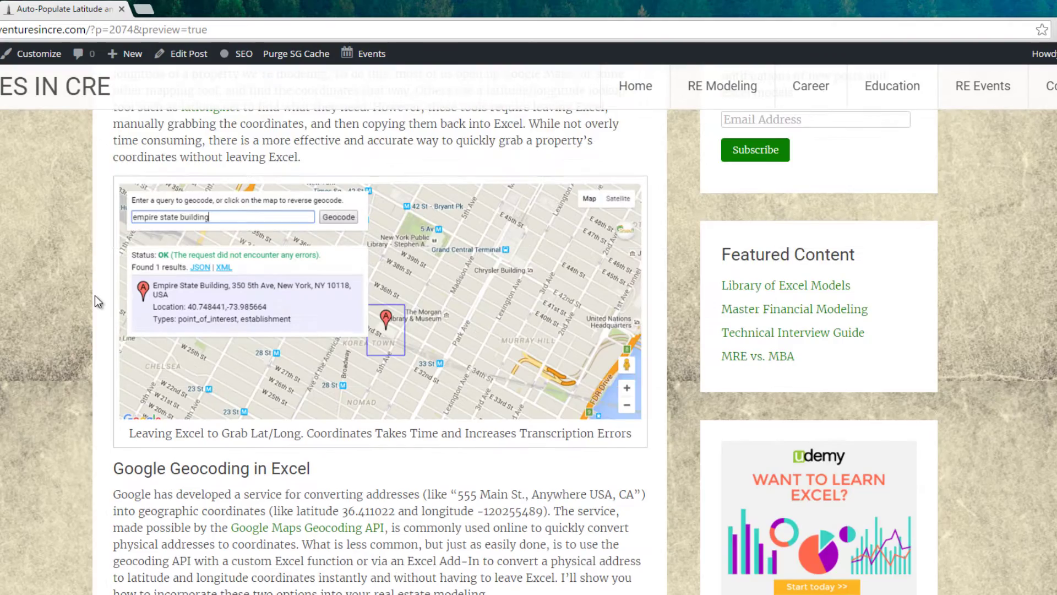
{"action": "scroll", "coordinate": [95, 295], "scroll_direction": "up", "scroll_amount": 1}
{"action": "scroll", "coordinate": [129, 294], "scroll_direction": "down", "scroll_amount": 3}
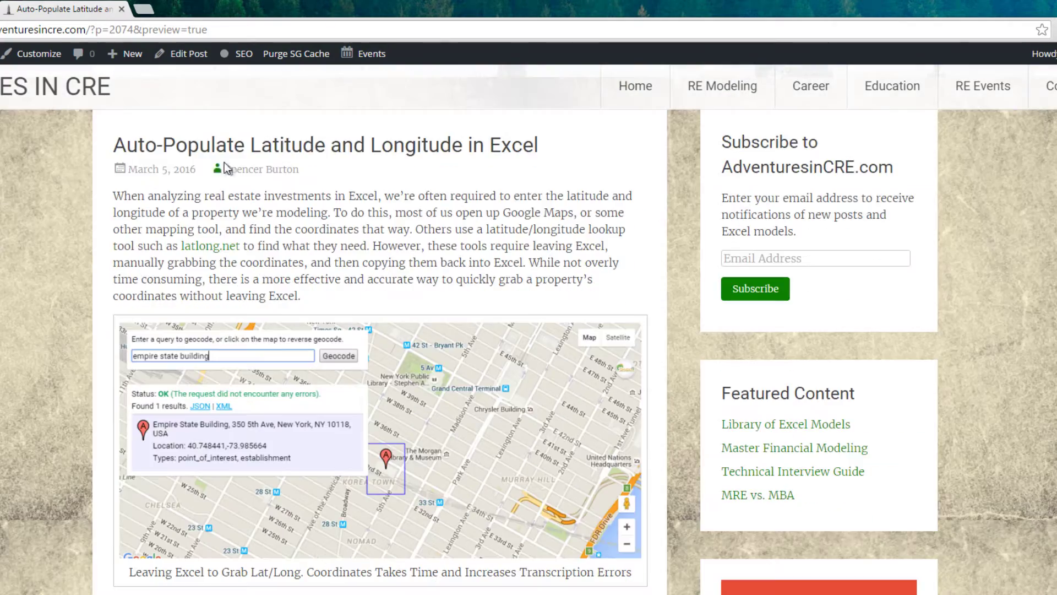
{"action": "scroll", "coordinate": [151, 282], "scroll_direction": "down", "scroll_amount": 4}
{"action": "scroll", "coordinate": [152, 282], "scroll_direction": "down", "scroll_amount": 6}
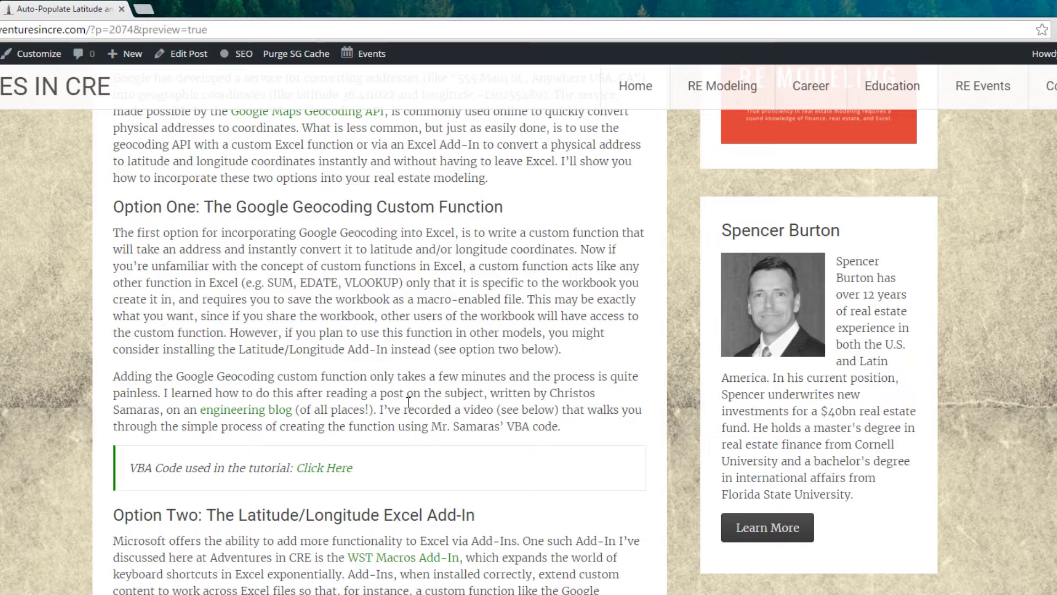
{"action": "left_click", "coordinate": [252, 419]}
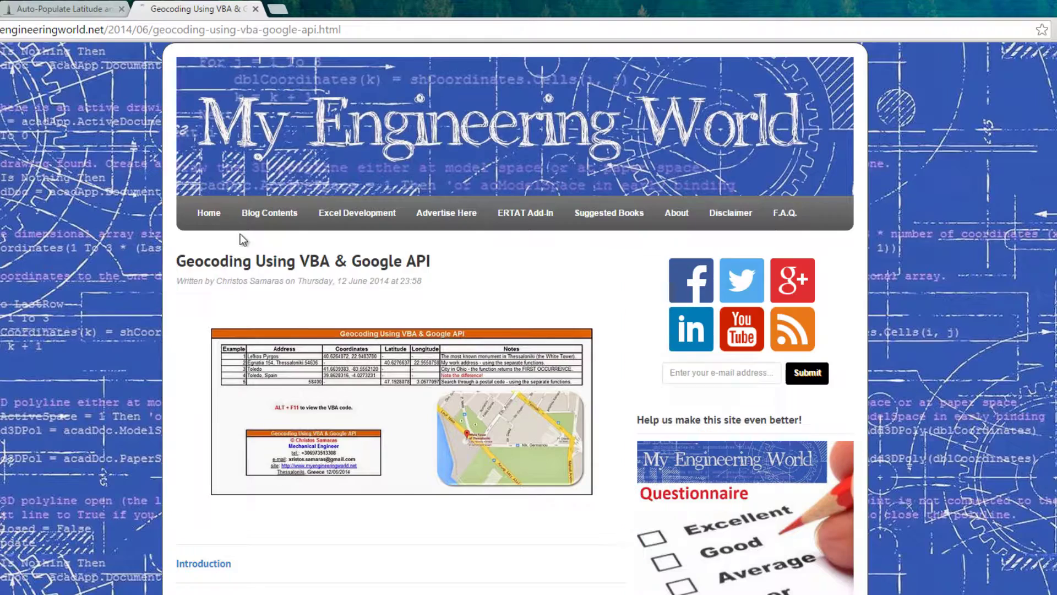
{"action": "scroll", "coordinate": [220, 361], "scroll_direction": "down", "scroll_amount": 6}
{"action": "scroll", "coordinate": [195, 355], "scroll_direction": "down", "scroll_amount": 5}
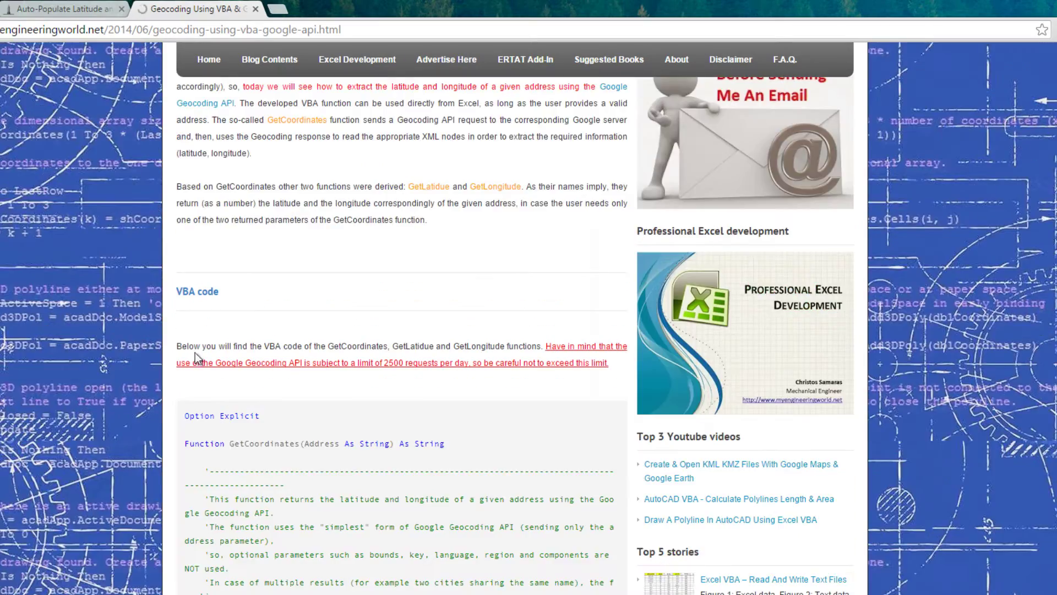
{"action": "scroll", "coordinate": [195, 357], "scroll_direction": "down", "scroll_amount": 4}
{"action": "left_click", "coordinate": [108, 9]}
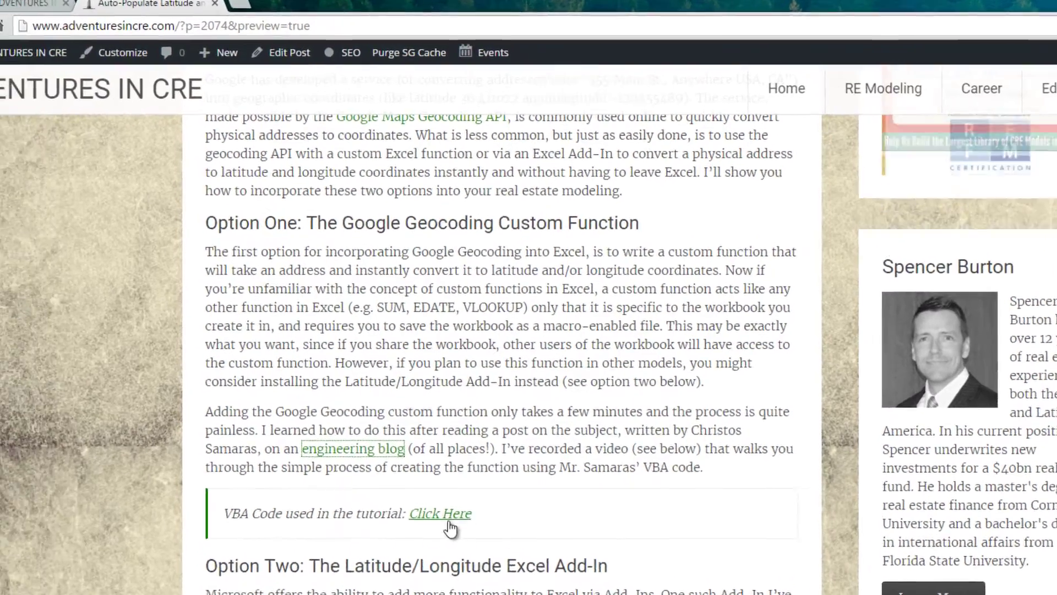
Open Latitude-Longitude-VBA-Code.txt from the post's link and select all of its code.
{"action": "left_click", "coordinate": [449, 523]}
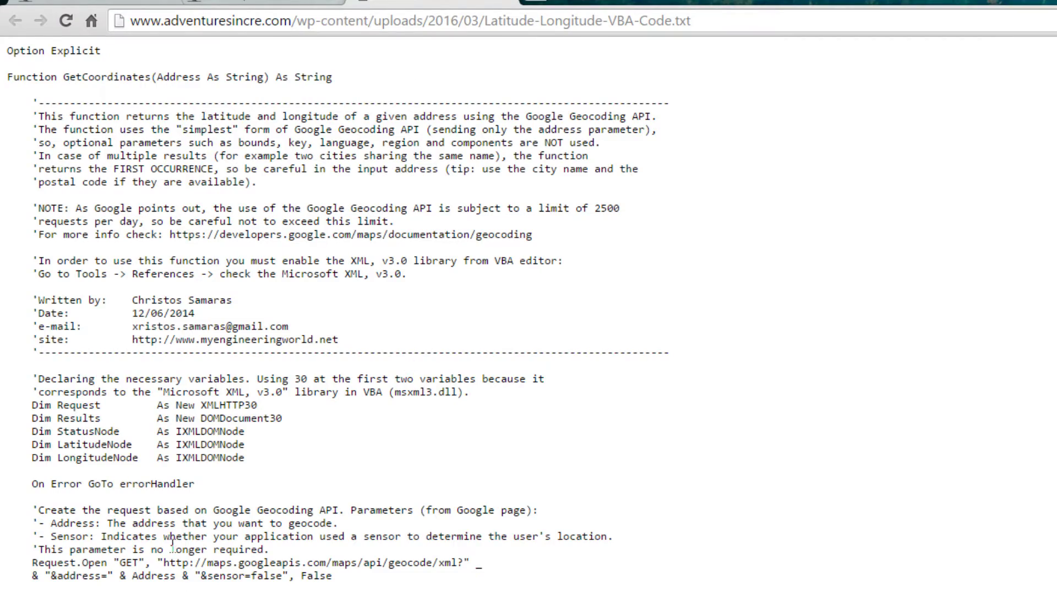
{"action": "scroll", "coordinate": [382, 543], "scroll_direction": "down", "scroll_amount": 13}
{"action": "scroll", "coordinate": [316, 555], "scroll_direction": "up", "scroll_amount": 13}
{"action": "left_click", "coordinate": [335, 4]}
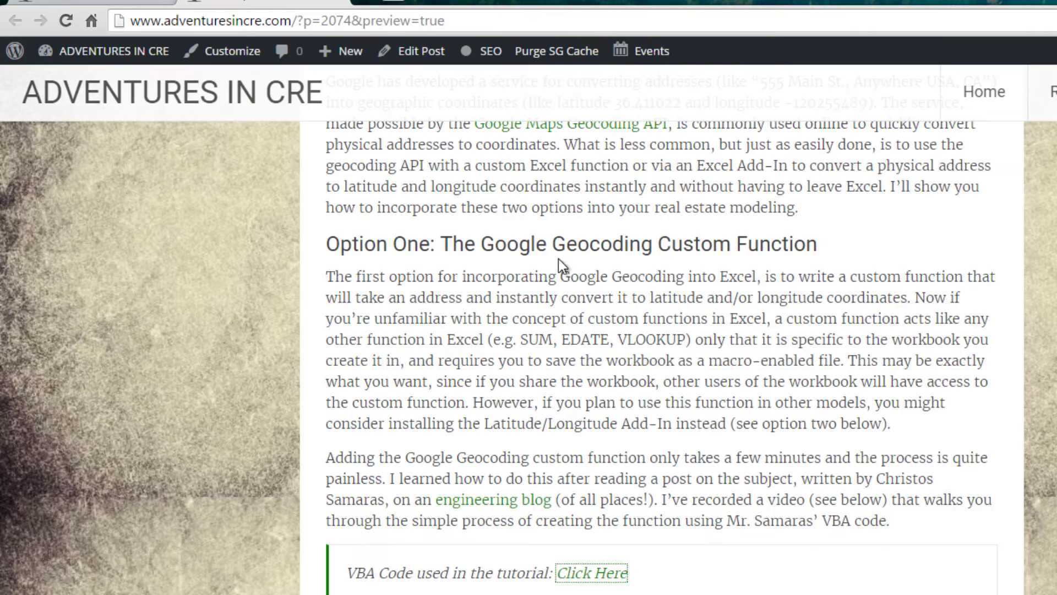
{"action": "left_click", "coordinate": [560, 575]}
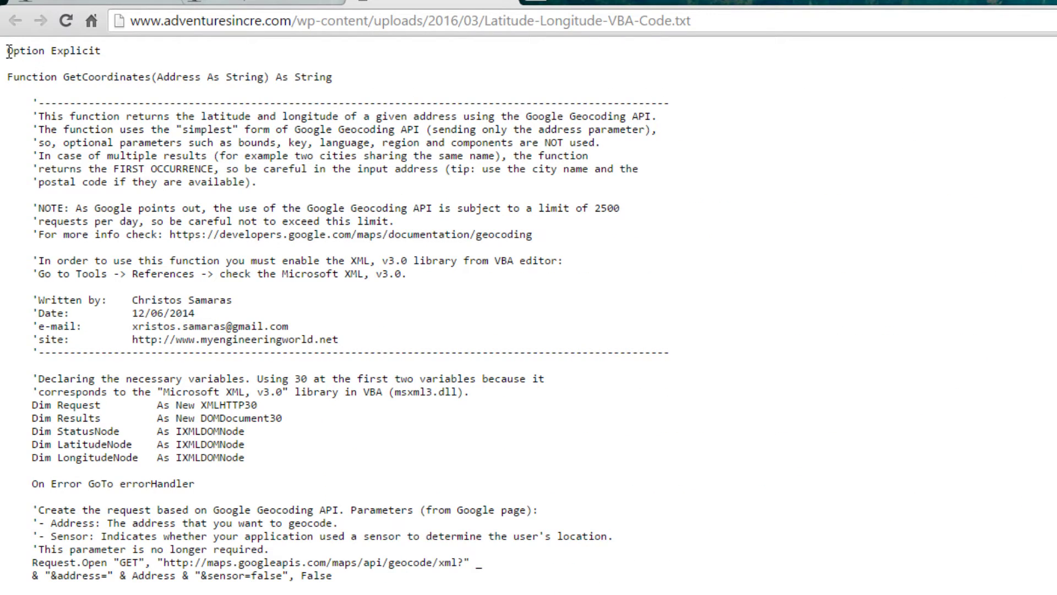
{"action": "left_click_drag", "start_coordinate": [7, 51], "coordinate": [330, 593]}
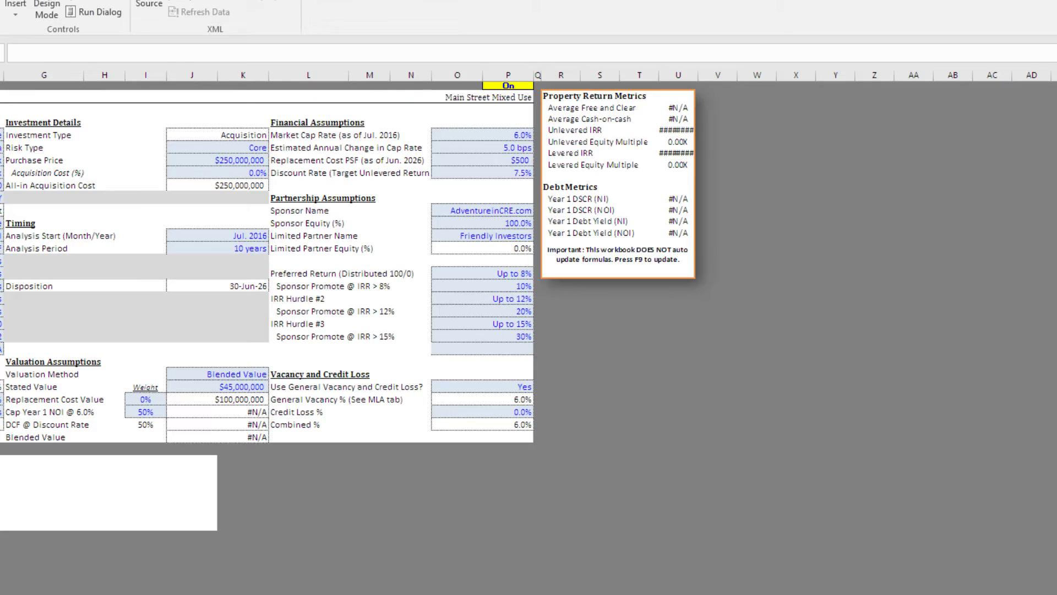
{"action": "key", "text": "alt+F11"}
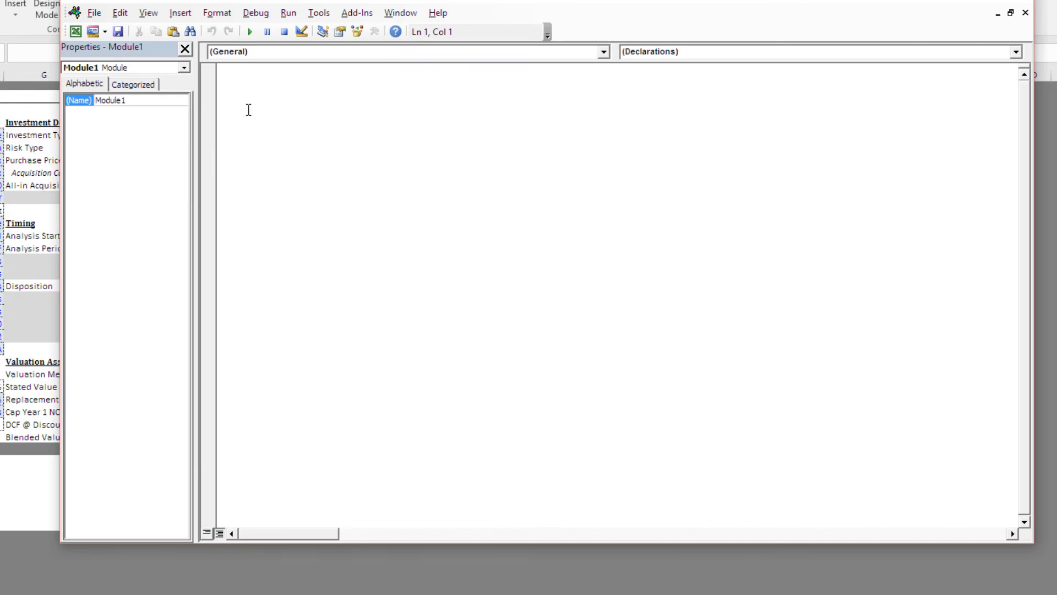
{"action": "key", "text": "ctrl+v"}
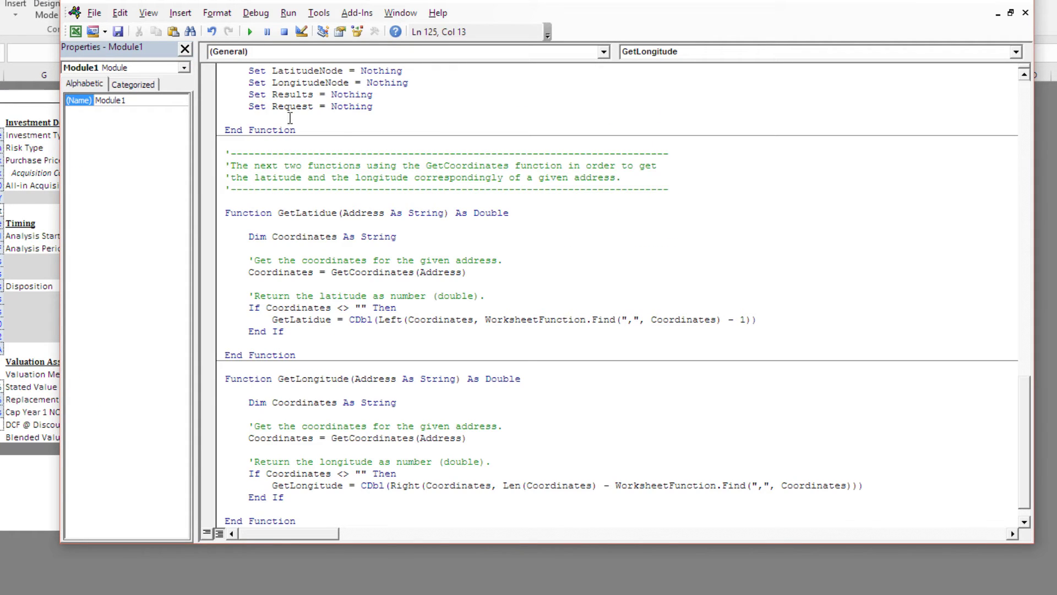
{"action": "scroll", "coordinate": [573, 275], "scroll_direction": "up", "scroll_amount": 20}
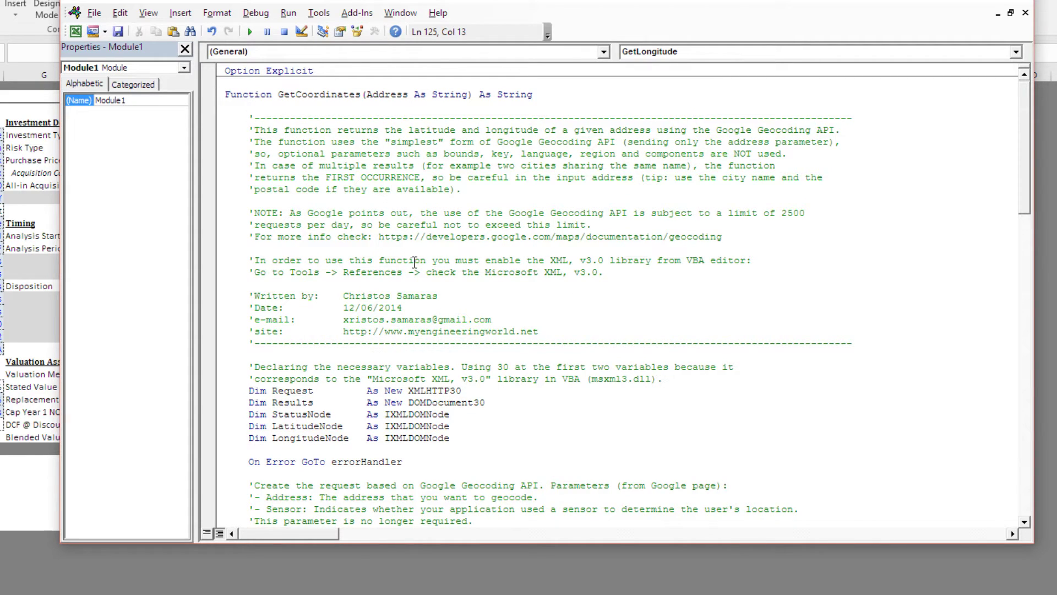
{"action": "left_click_drag", "start_coordinate": [550, 333], "coordinate": [343, 297]}
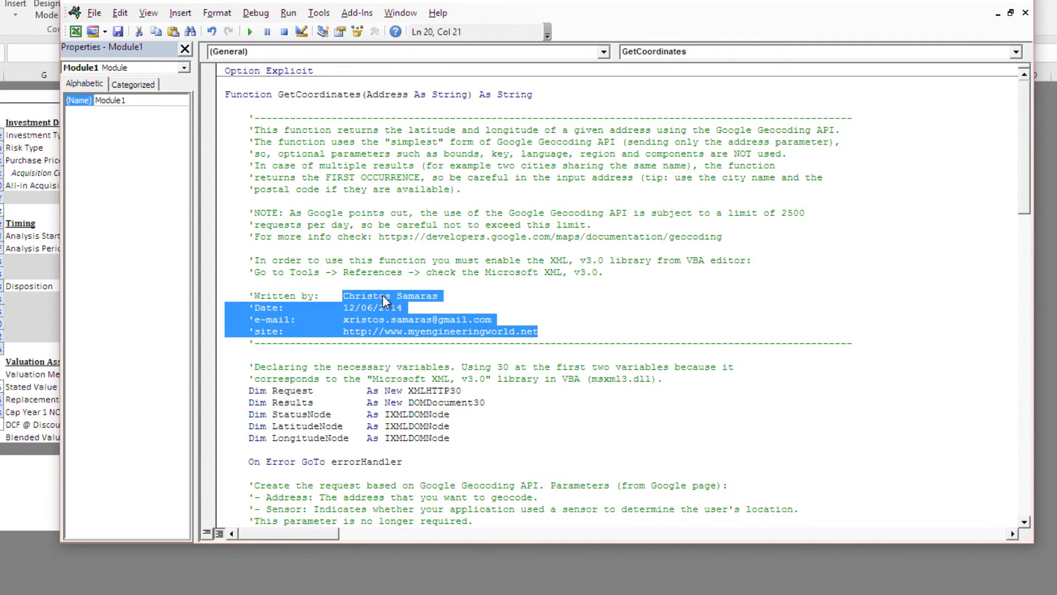
{"action": "left_click", "coordinate": [444, 319]}
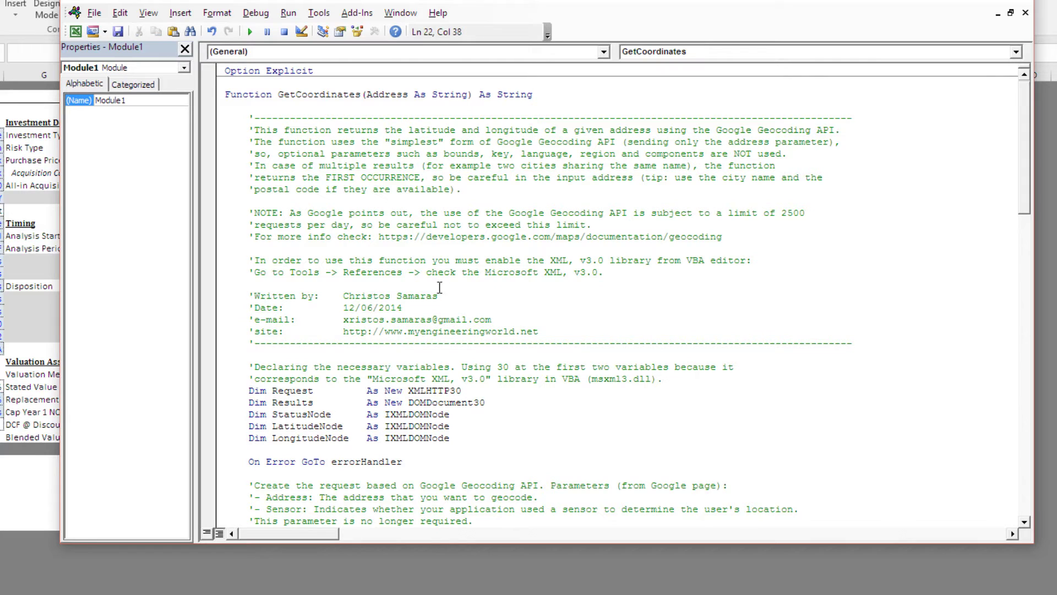
{"action": "left_click_drag", "start_coordinate": [254, 272], "coordinate": [577, 272]}
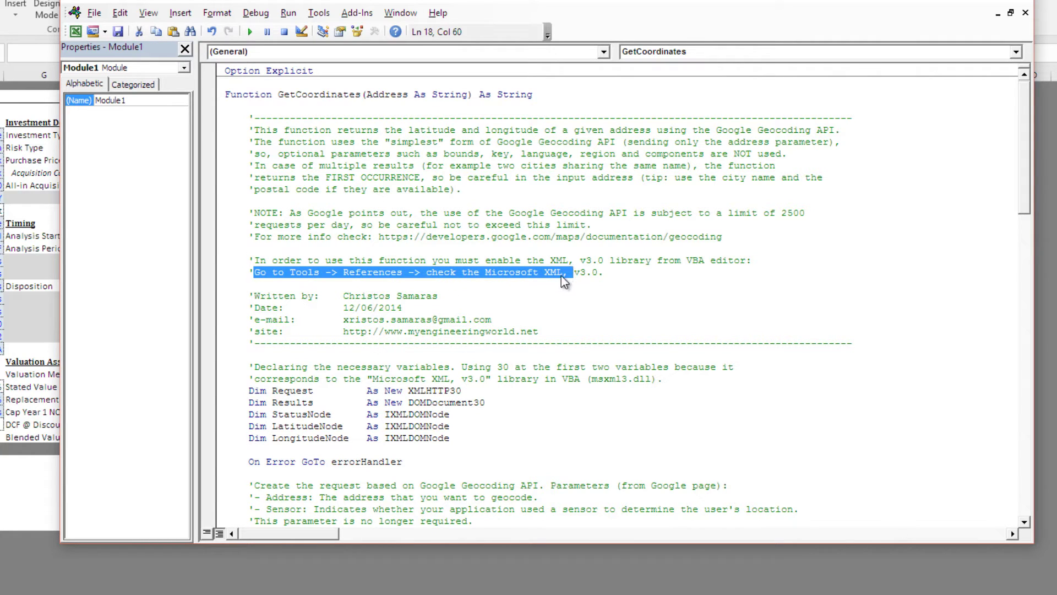
{"action": "left_click", "coordinate": [561, 274]}
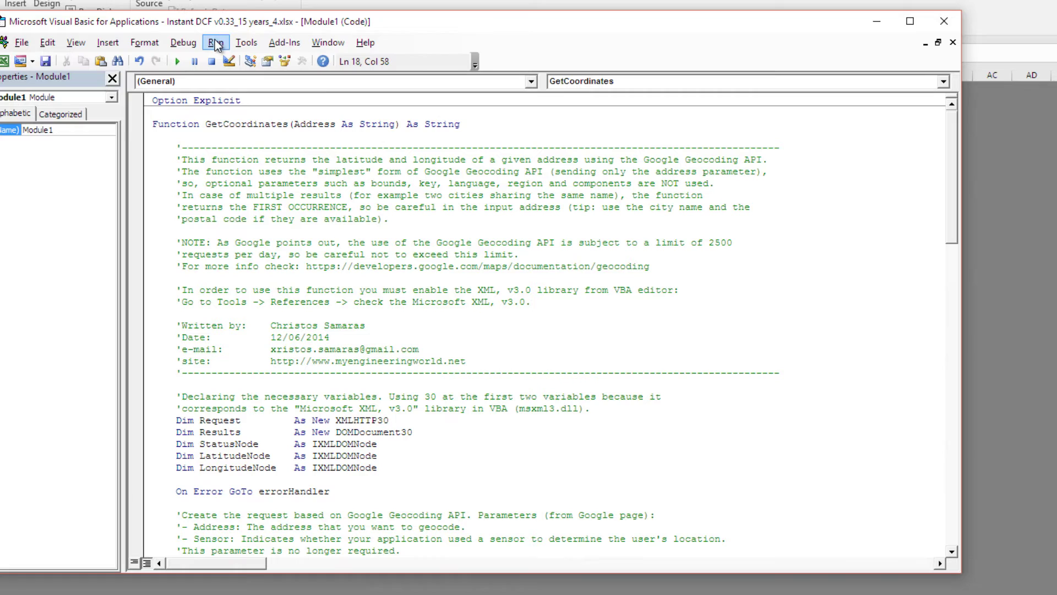
Tick Microsoft XML, v3.0 in Tools > References and confirm with OK.
{"action": "left_click", "coordinate": [246, 43]}
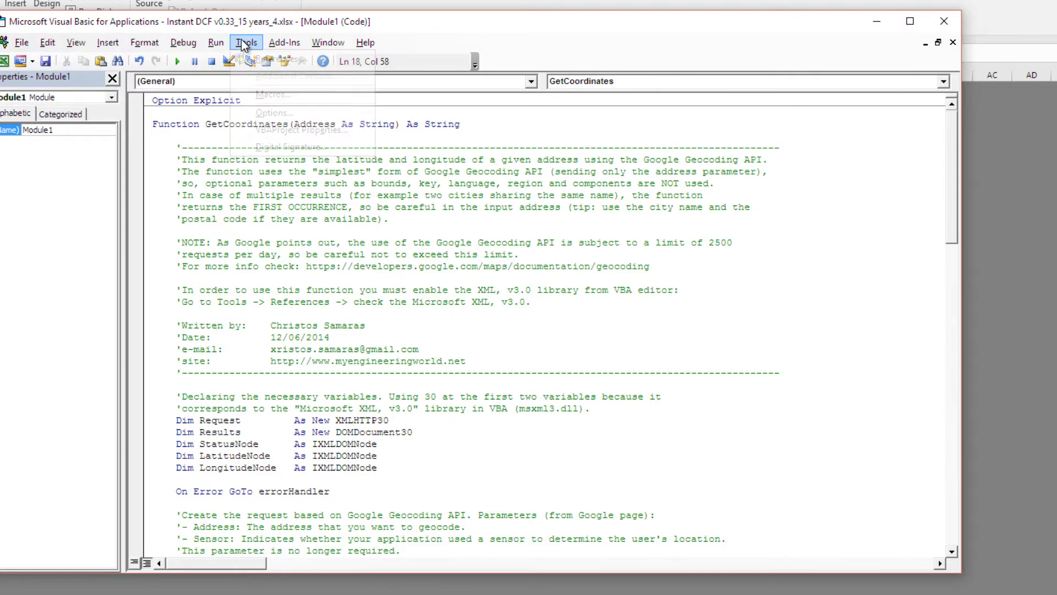
{"action": "left_click", "coordinate": [264, 59]}
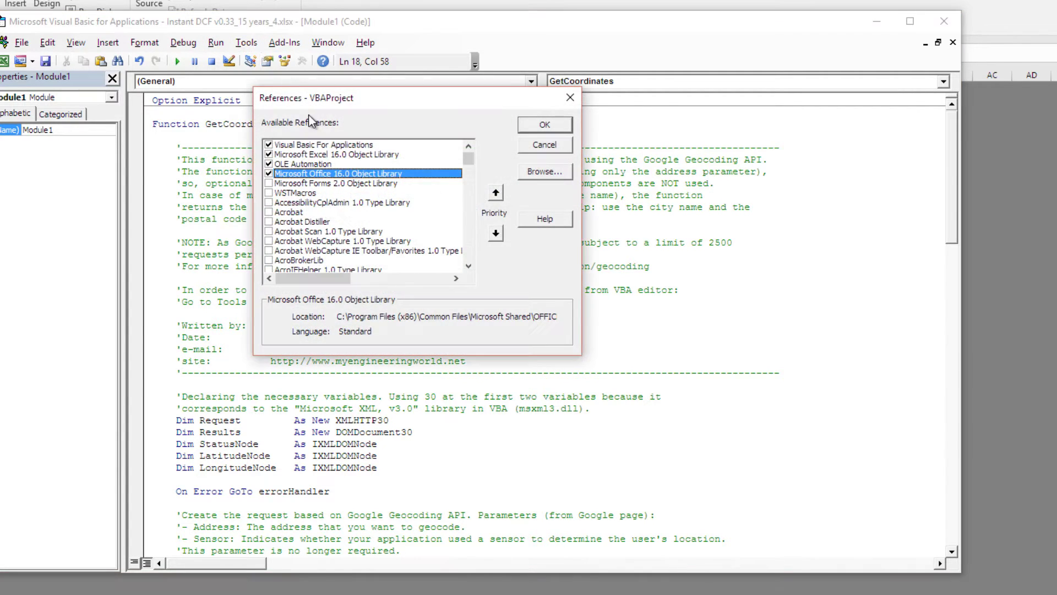
{"action": "left_click_drag", "start_coordinate": [471, 160], "coordinate": [470, 220]}
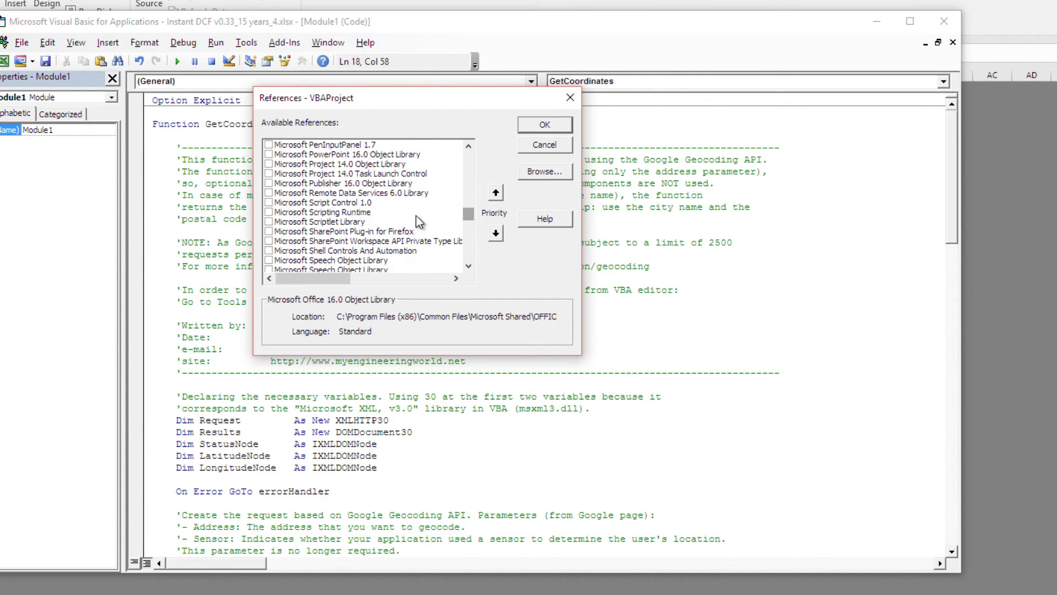
{"action": "scroll", "coordinate": [419, 220], "scroll_direction": "down", "scroll_amount": 12}
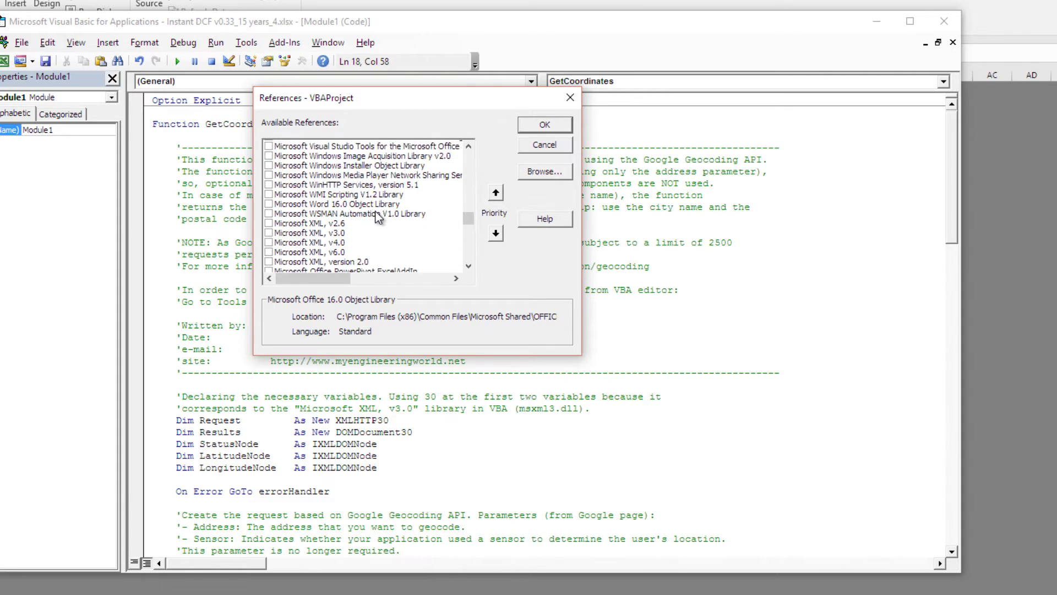
{"action": "scroll", "coordinate": [363, 223], "scroll_direction": "down", "scroll_amount": 1}
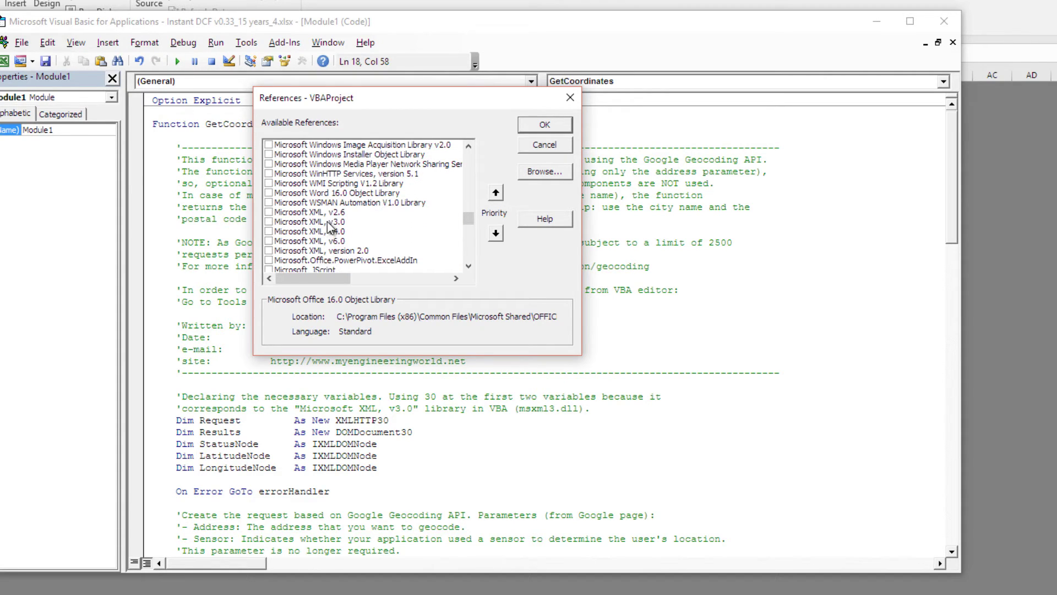
{"action": "left_click", "coordinate": [269, 222]}
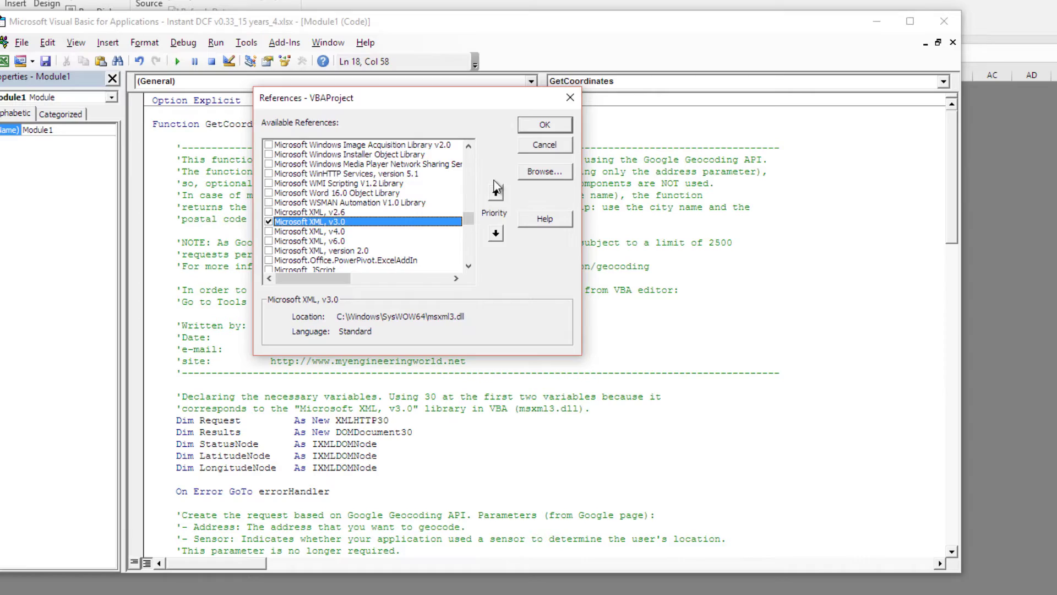
{"action": "left_click", "coordinate": [544, 125]}
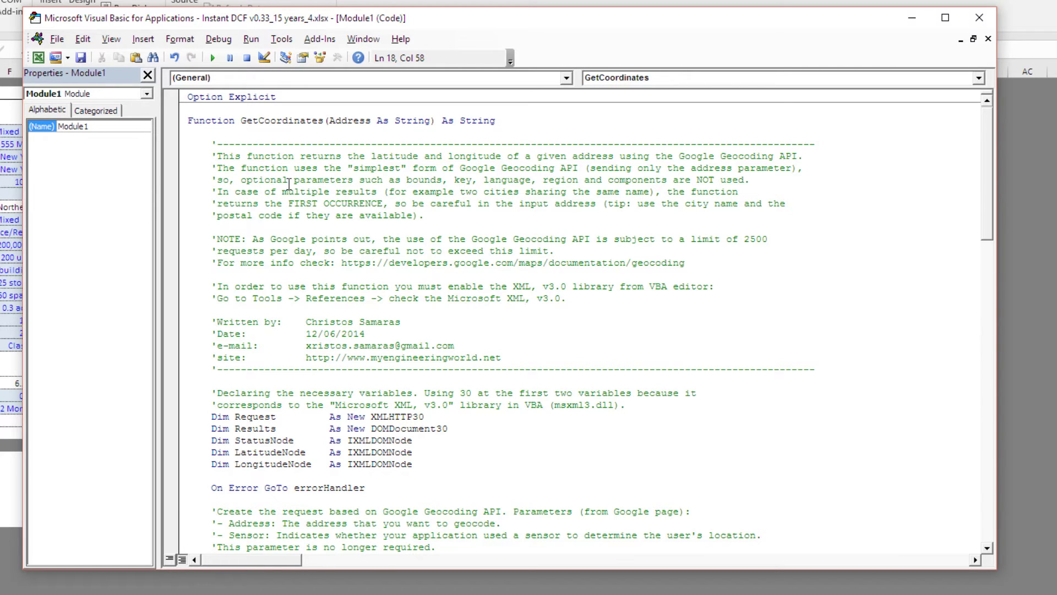
Decline the macro-free save and save 'Instant DCF v0.33_15 years_4' as an Excel Macro-Enabled Workbook.
{"action": "left_click", "coordinate": [80, 58]}
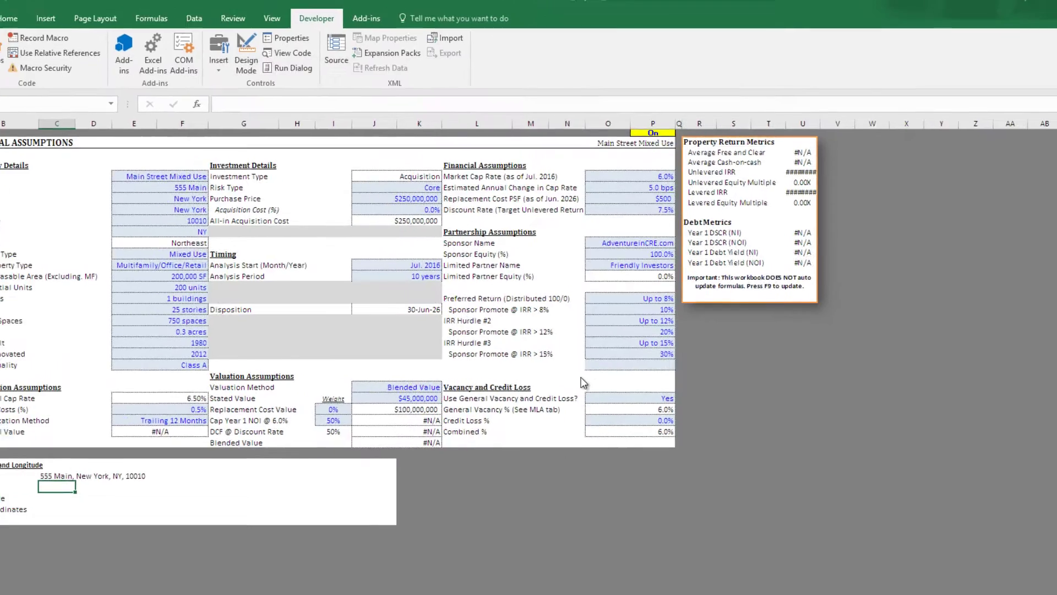
{"action": "key", "text": "F12"}
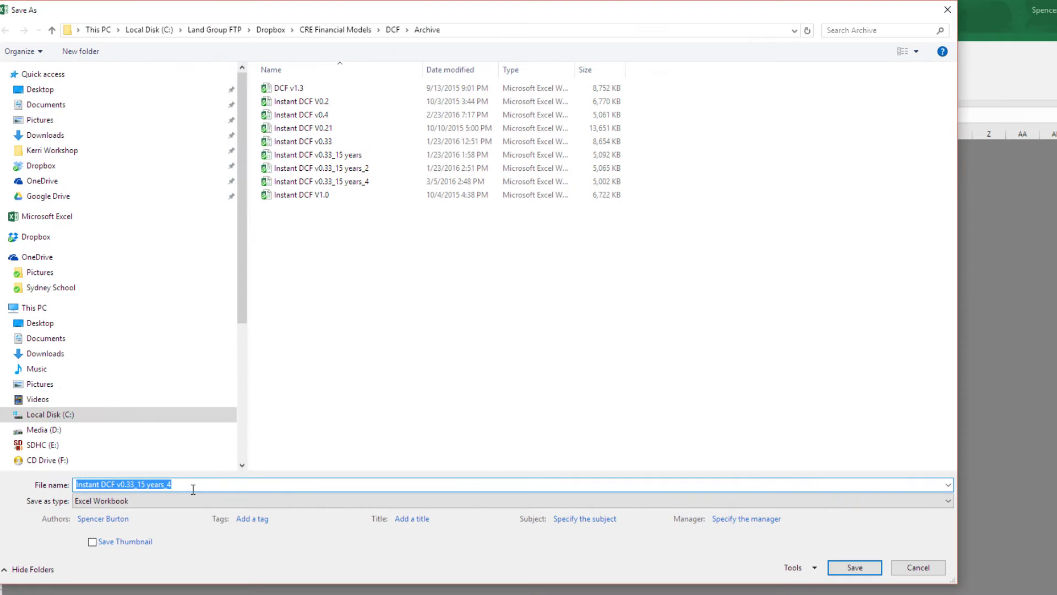
{"action": "left_click", "coordinate": [186, 500]}
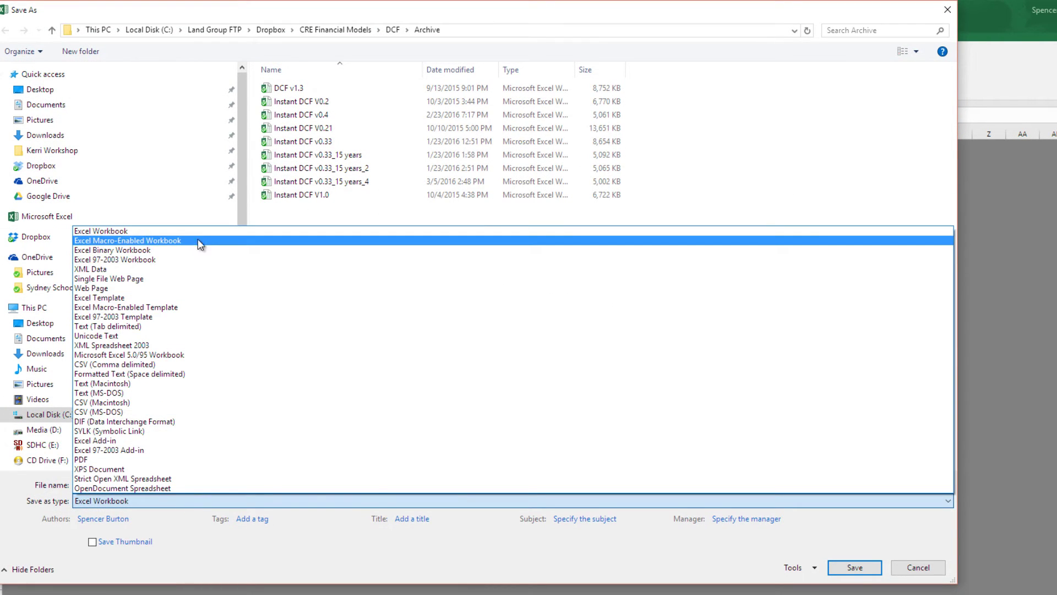
{"action": "left_click", "coordinate": [199, 242]}
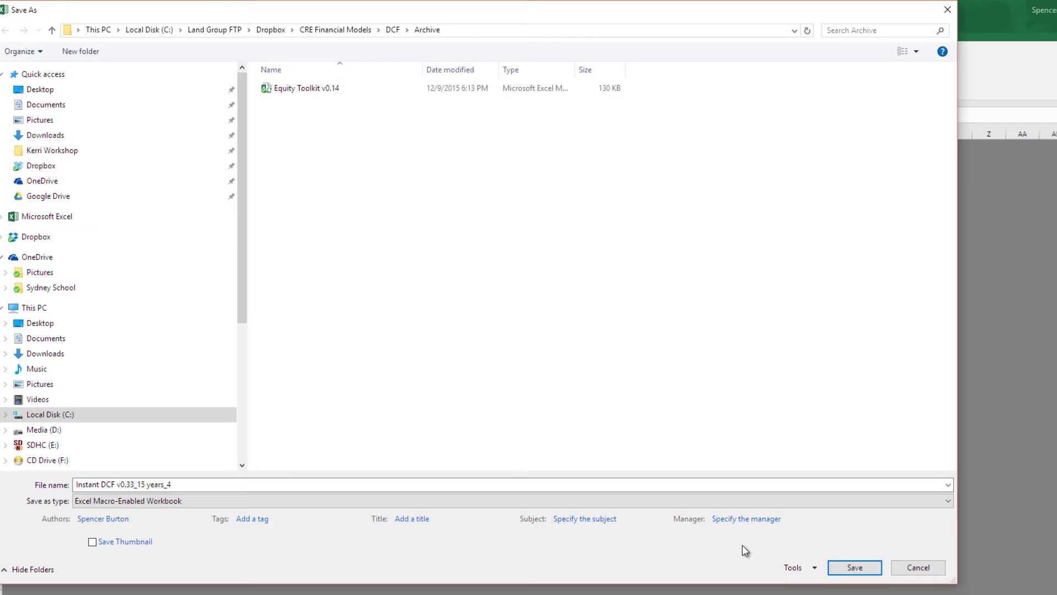
{"action": "left_click", "coordinate": [854, 567]}
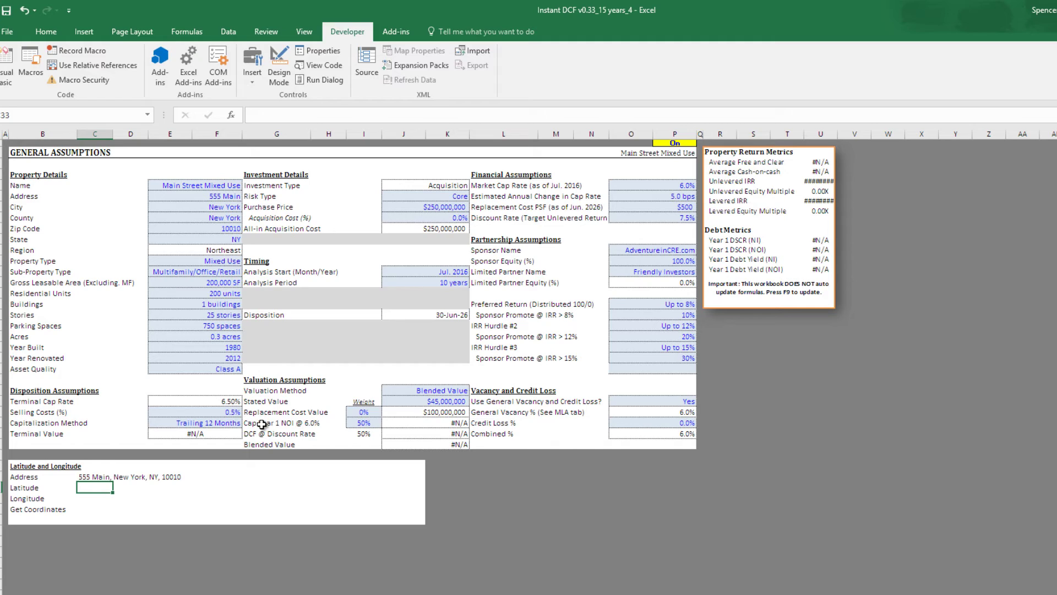
Review the combined address formula in C32 and the Address input cell, then move to C33.
{"action": "key", "text": "Up"}
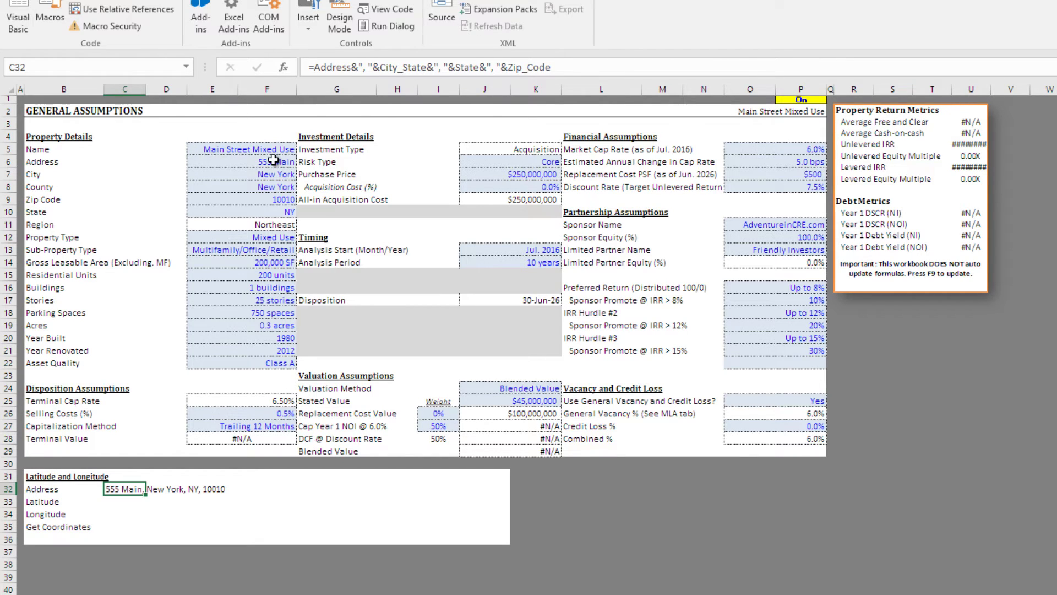
{"action": "left_click", "coordinate": [273, 160]}
{"action": "left_click", "coordinate": [126, 488]}
{"action": "key", "text": "Return"}
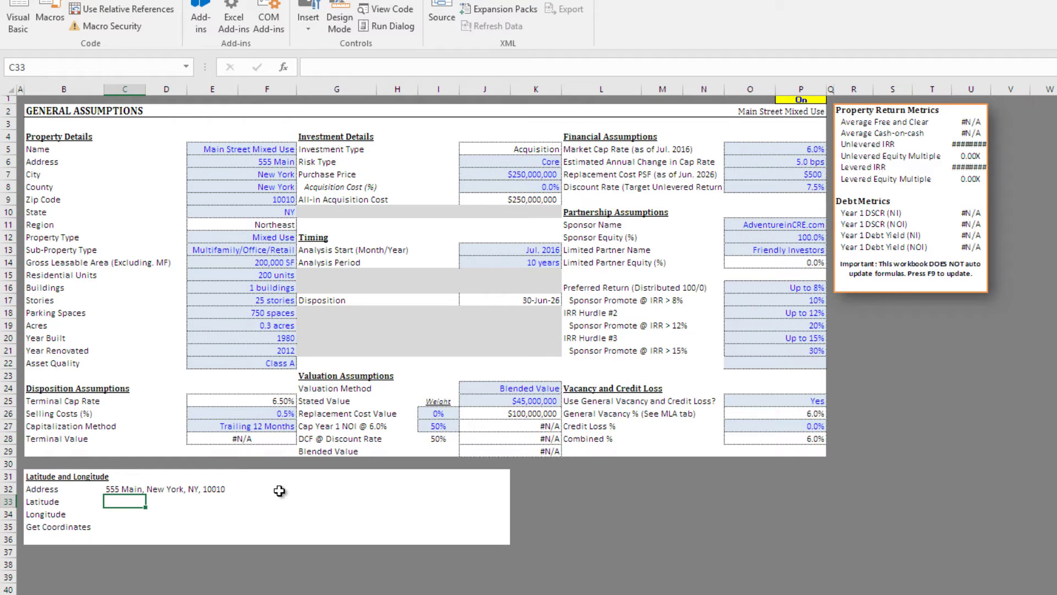
Enter =GetLatitude(C32) in C33 so it returns latitude 40.76221.
{"action": "type", "text": "="}
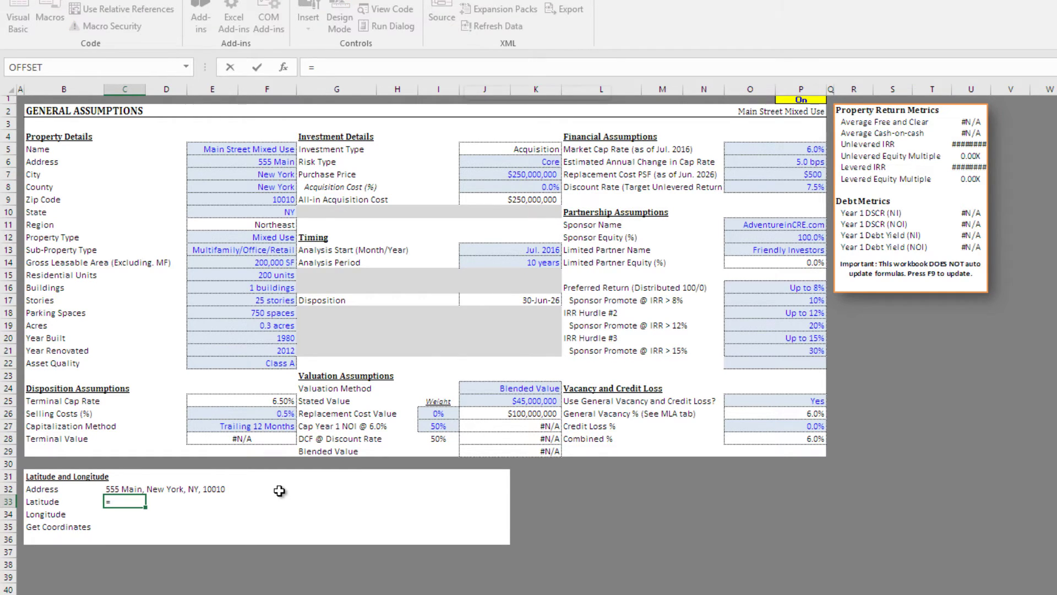
{"action": "type", "text": "getlat"}
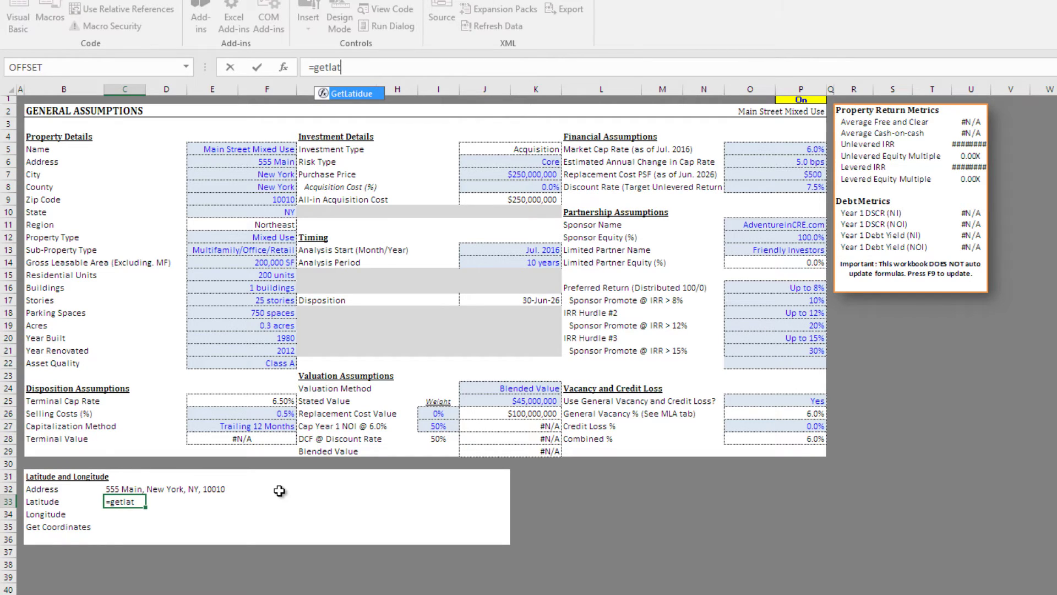
{"action": "key", "text": "Tab"}
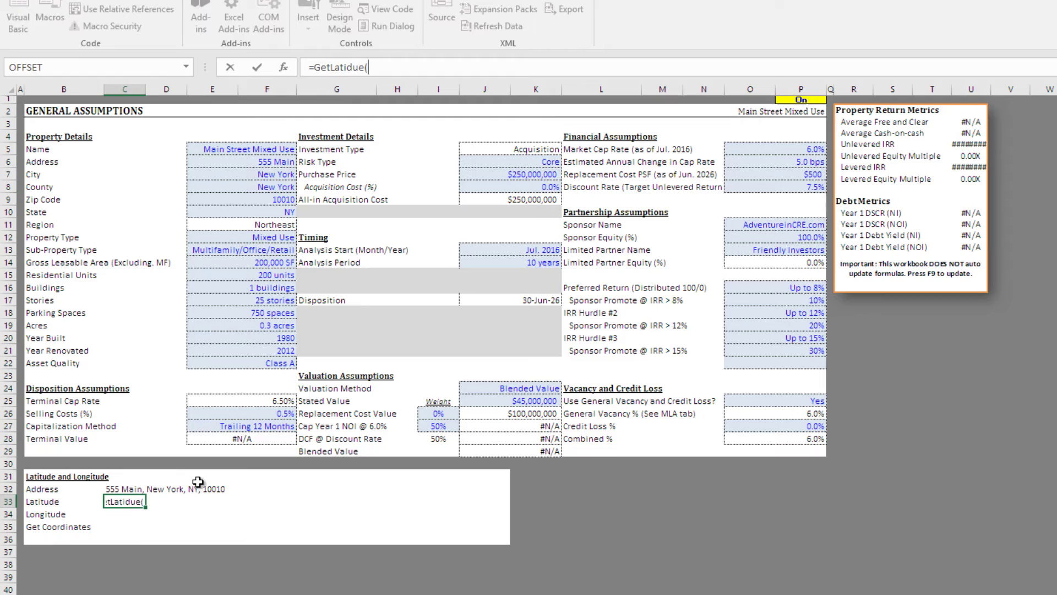
{"action": "left_click", "coordinate": [133, 488]}
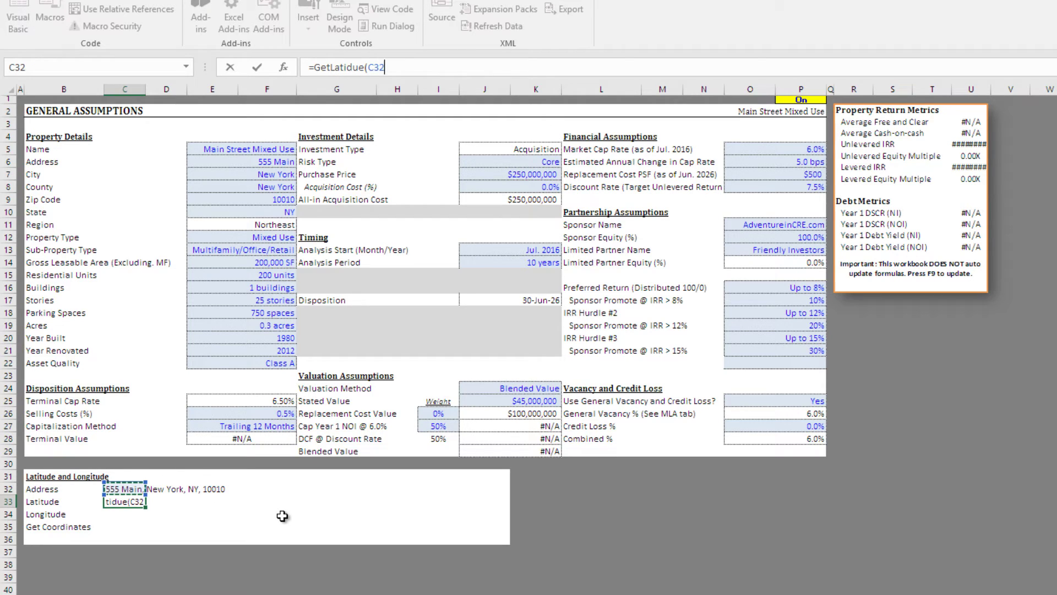
{"action": "key", "text": "Return"}
{"action": "key", "text": "Up"}
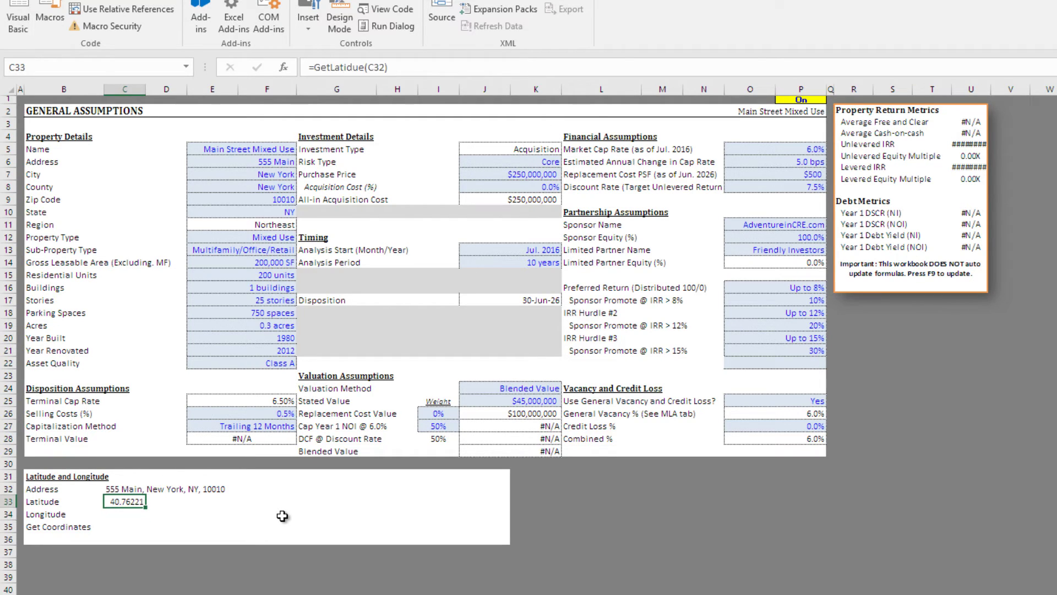
Enter =GetLongitude(C32) in C34 so it returns longitude -73.9498.
{"action": "key", "text": "Up"}
{"action": "key", "text": "Down"}
{"action": "key", "text": "Down"}
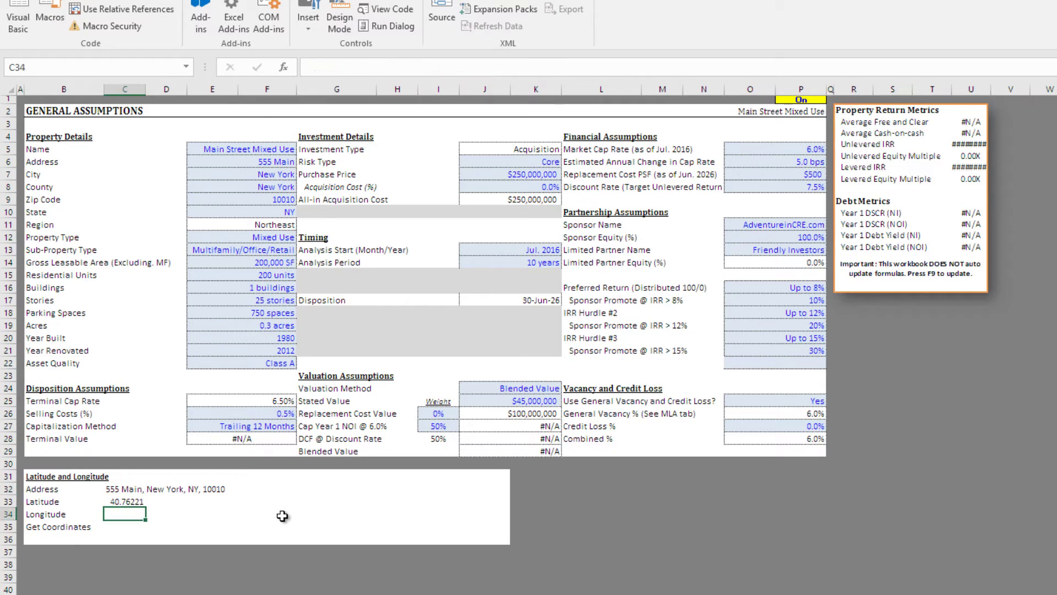
{"action": "type", "text": "=getlong"}
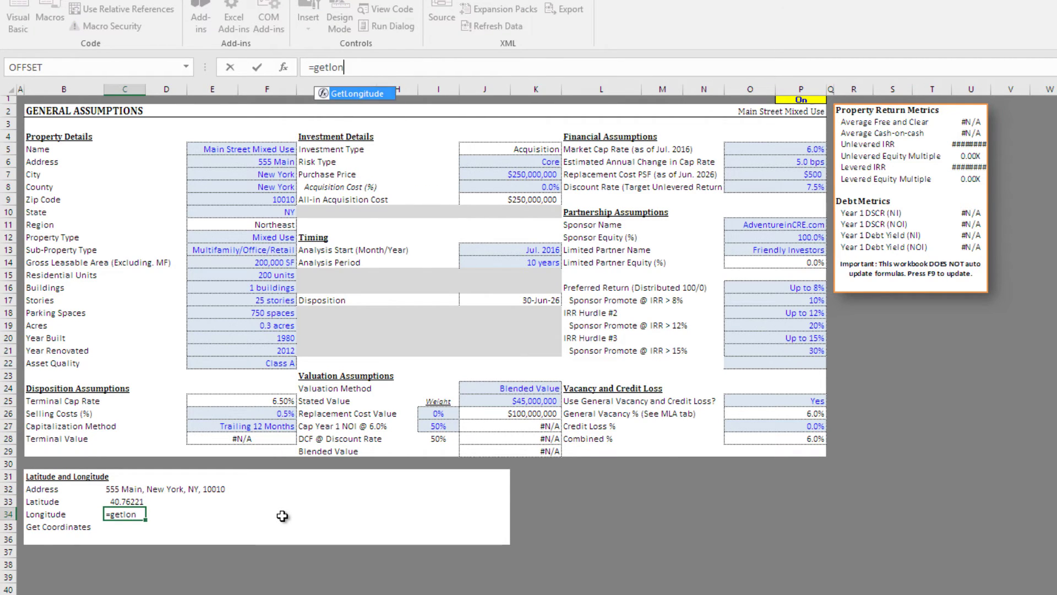
{"action": "key", "text": "Tab"}
{"action": "key", "text": "Up"}
{"action": "key", "text": "Up"}
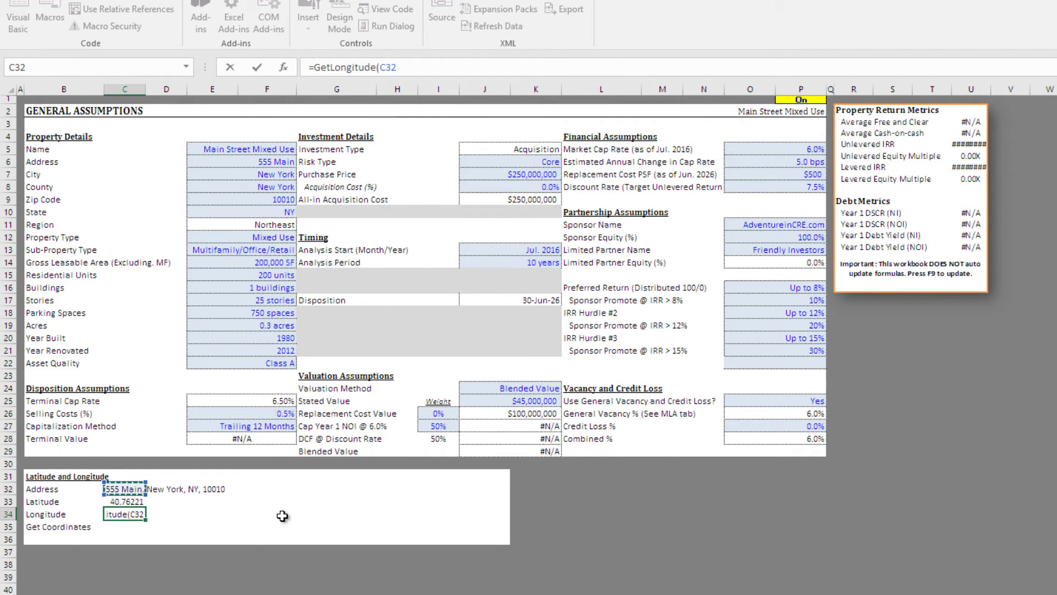
{"action": "key", "text": "Return"}
Enter =GetCoordinates(C32) in C35, returning '40.7622103, -73.9498397', then revisit C33 and the Address cell.
{"action": "type", "text": "=get"}
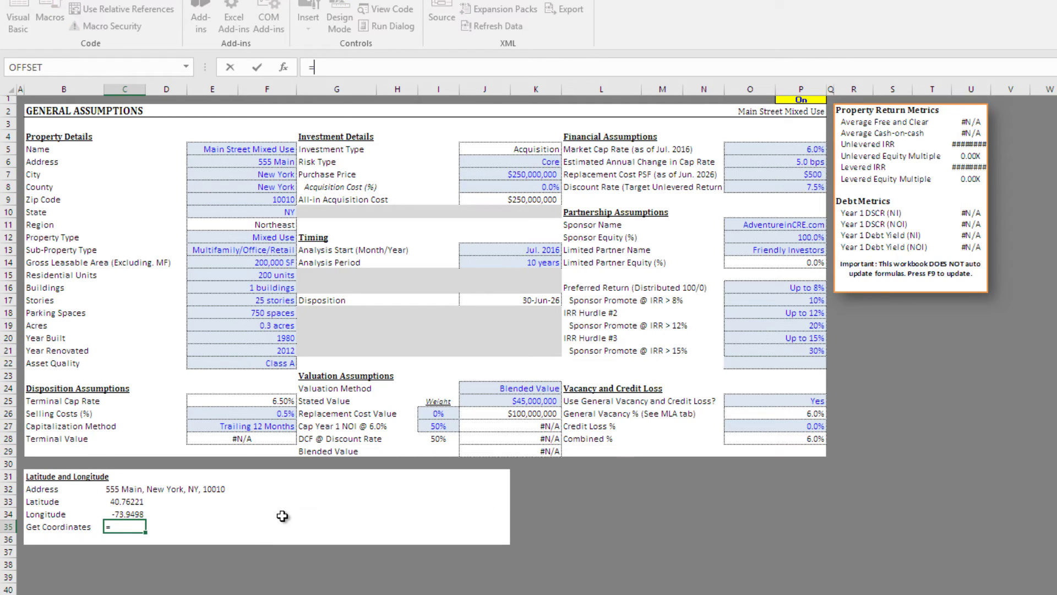
{"action": "key", "text": "Down"}
{"action": "key", "text": "Down"}
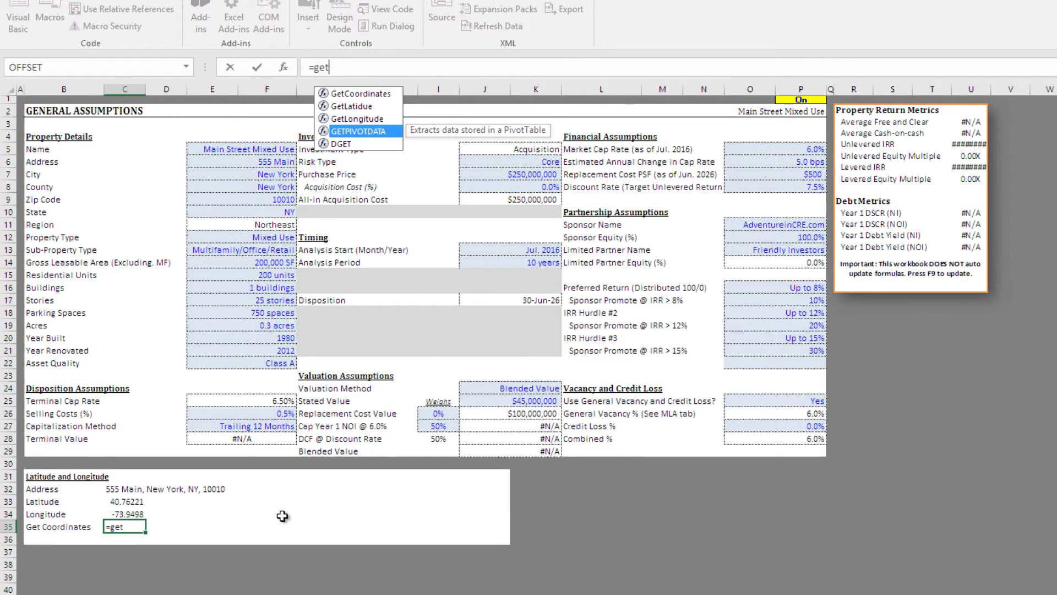
{"action": "key", "text": "Up"}
{"action": "key", "text": "Up"}
{"action": "key", "text": "Up"}
{"action": "key", "text": "Tab"}
{"action": "key", "text": "Up"}
{"action": "key", "text": "Up"}
{"action": "key", "text": "Up"}
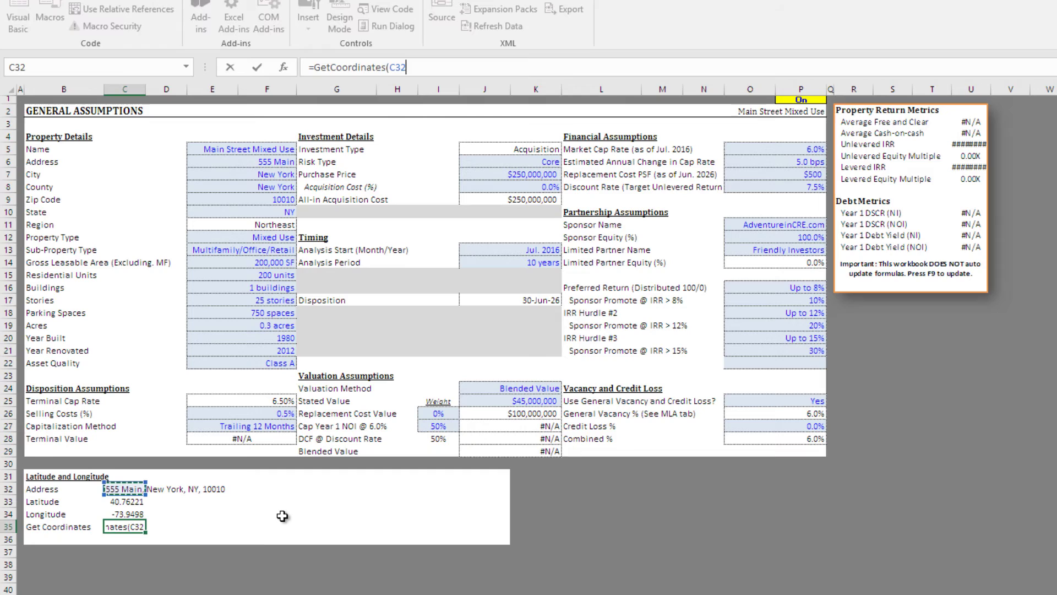
{"action": "type", "text": ")"}
{"action": "key", "text": "Return"}
{"action": "key", "text": "Up"}
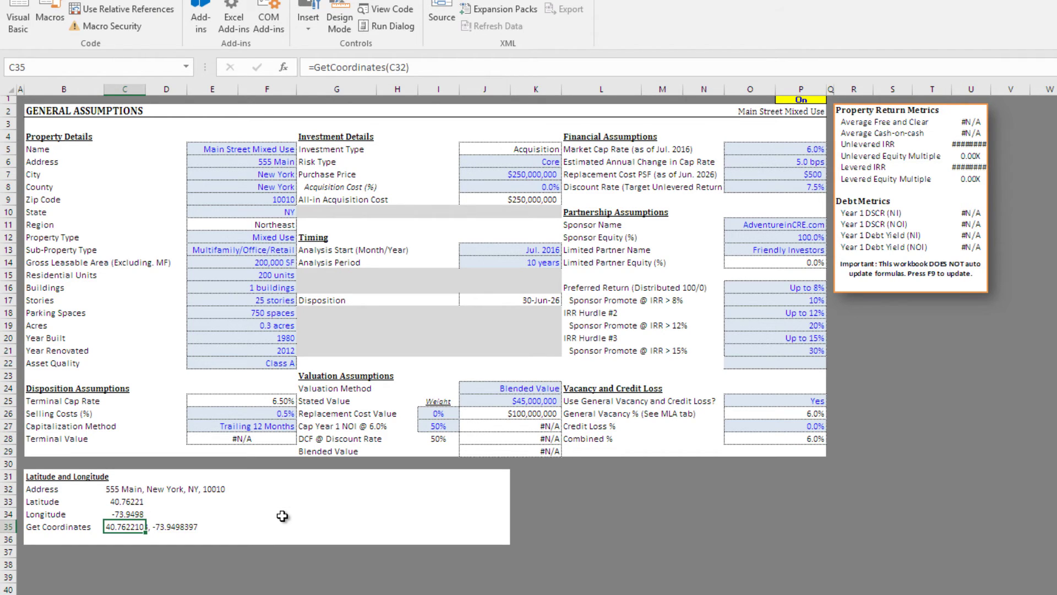
{"action": "key", "text": "Up"}
{"action": "key", "text": "Up"}
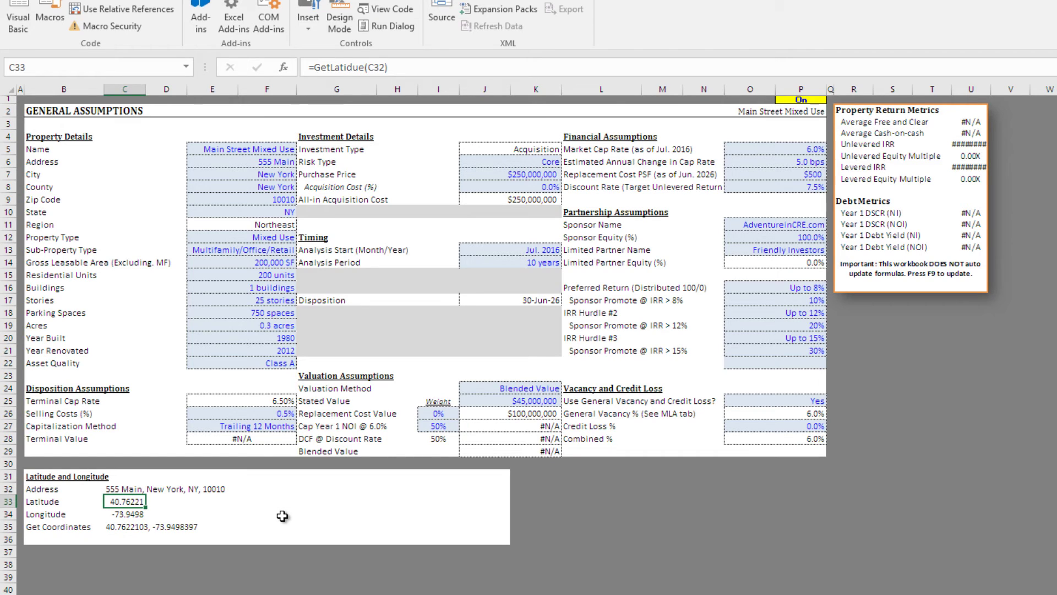
{"action": "left_click", "coordinate": [264, 161]}
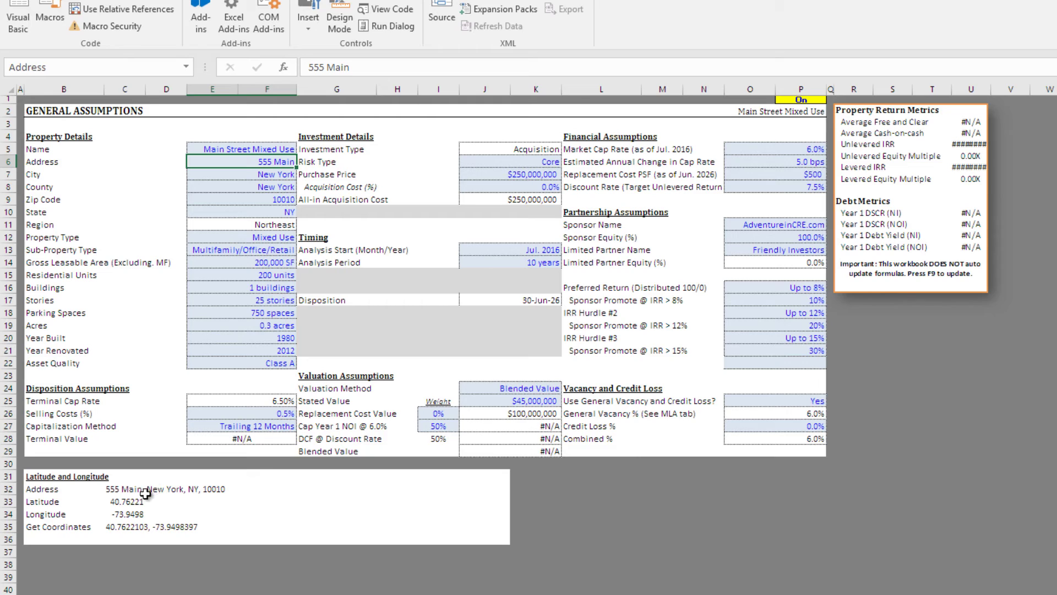
Set the property name to Willis Tower, address 233 S. Wacker Dr, and city Chicago.
{"action": "left_click", "coordinate": [265, 146]}
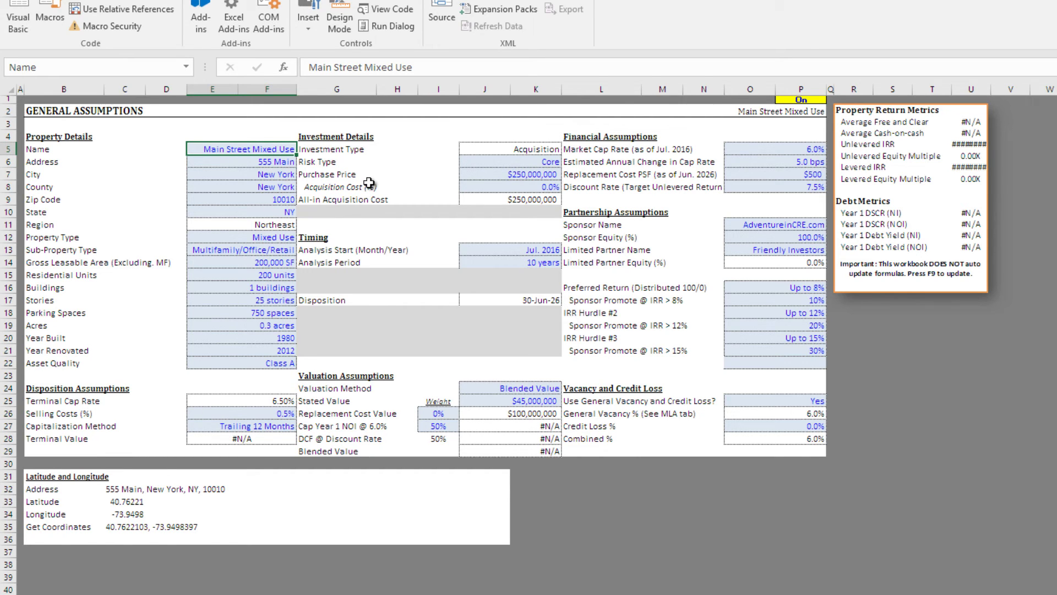
{"action": "type", "text": "Willis Tower"}
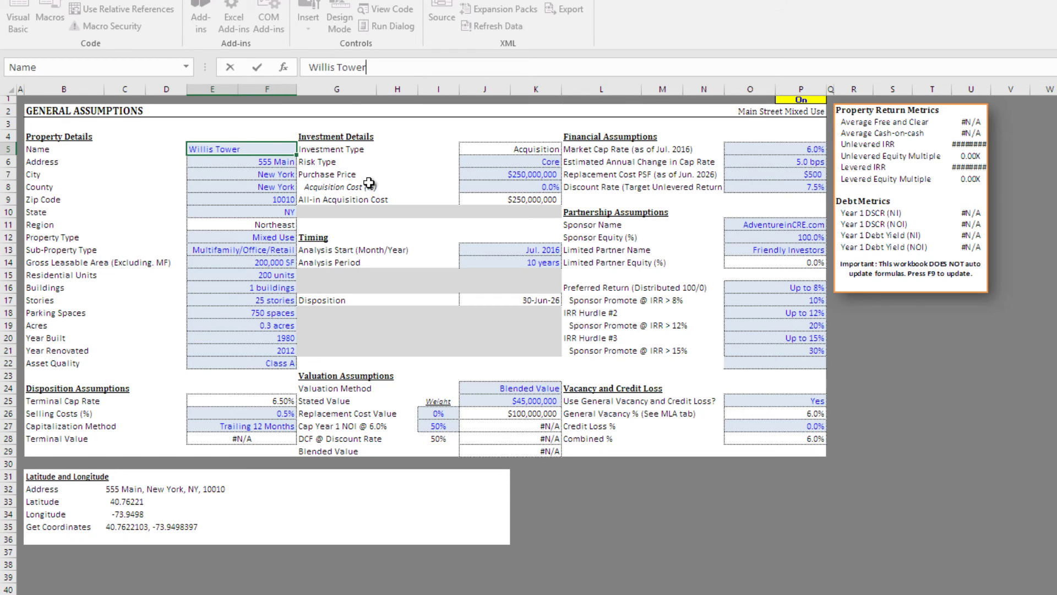
{"action": "key", "text": "Return"}
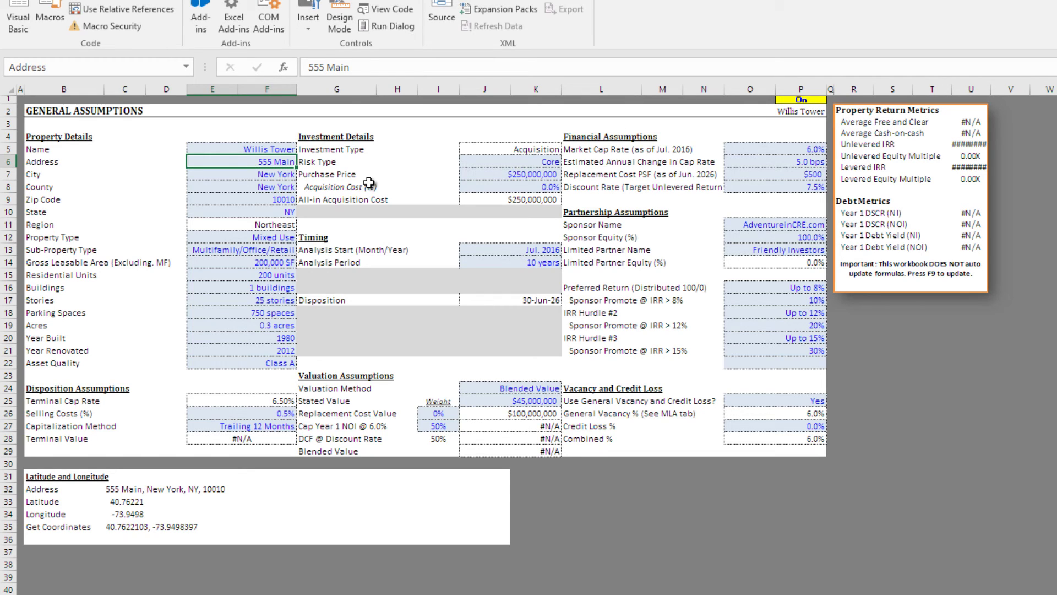
{"action": "type", "text": "233"}
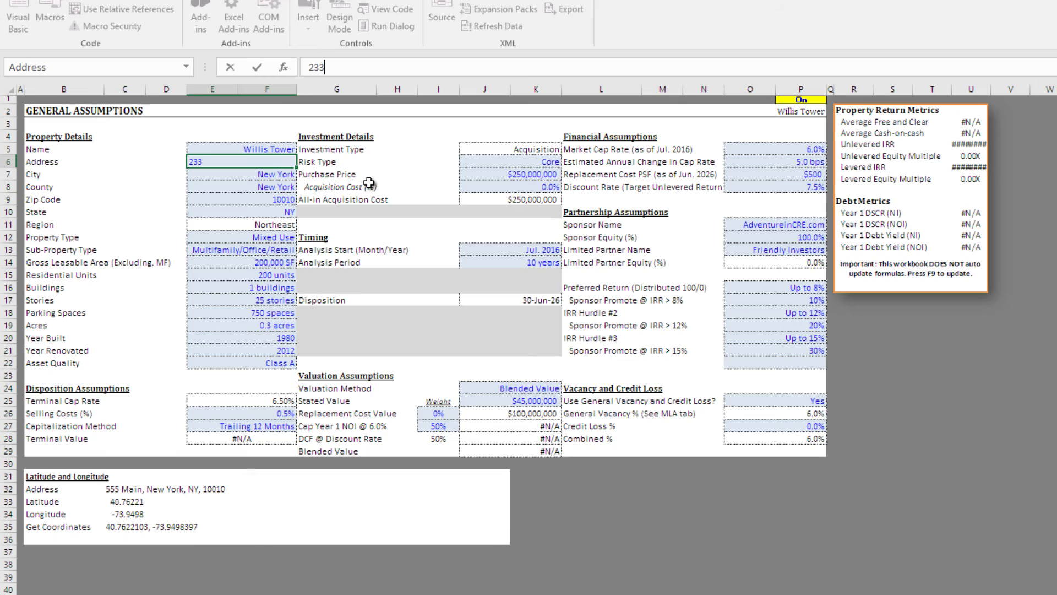
{"action": "type", "text": " S. Wacker Dr"}
{"action": "key", "text": "Return"}
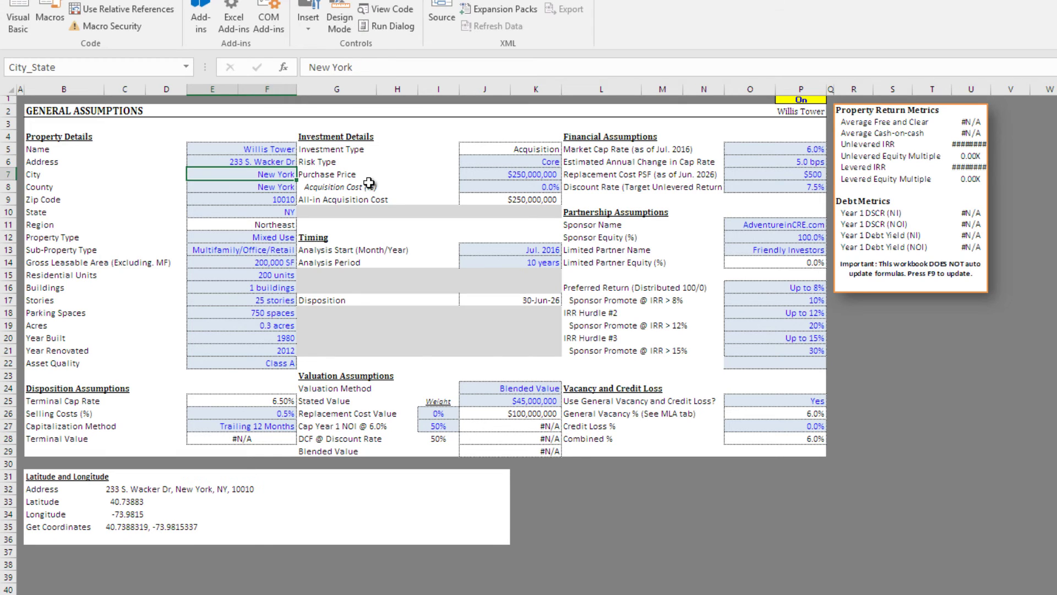
{"action": "type", "text": "Chicago"}
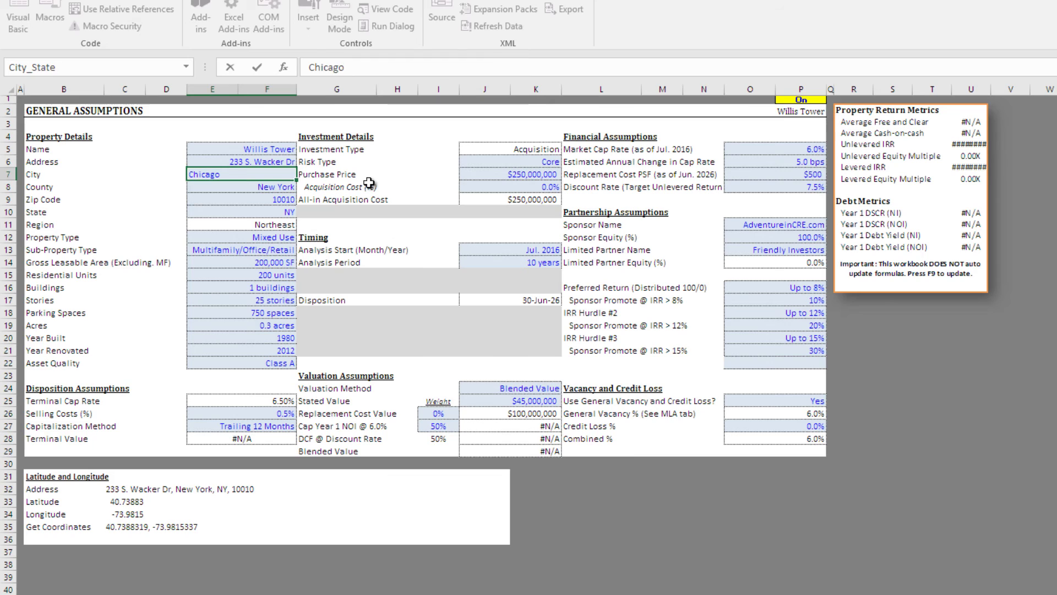
{"action": "key", "text": "Return"}
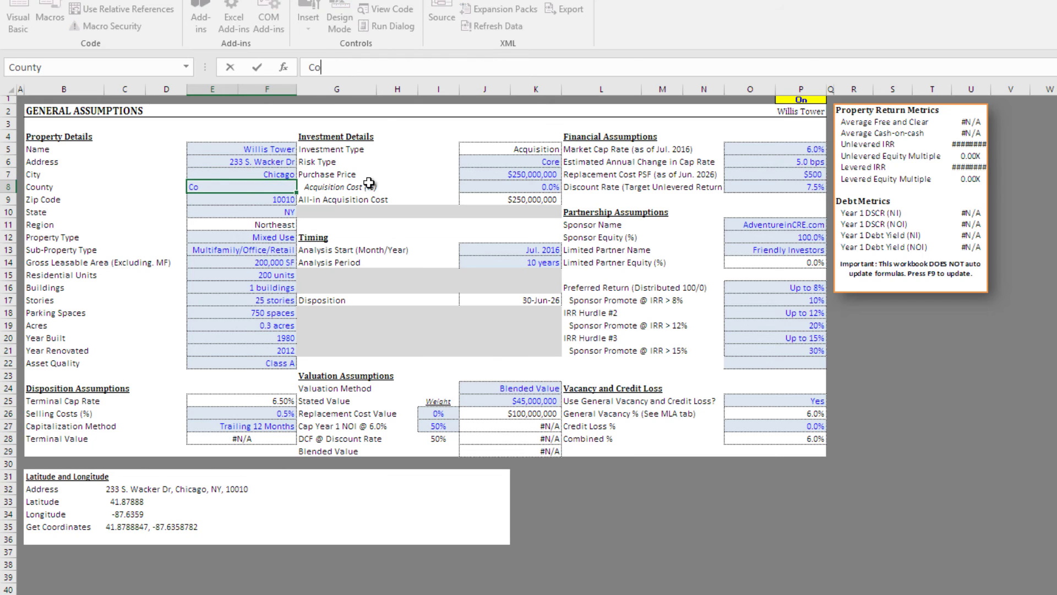
Fill in county Cook, state IL and zip code 60606.
{"action": "type", "text": "Cook"}
{"action": "key", "text": "Return"}
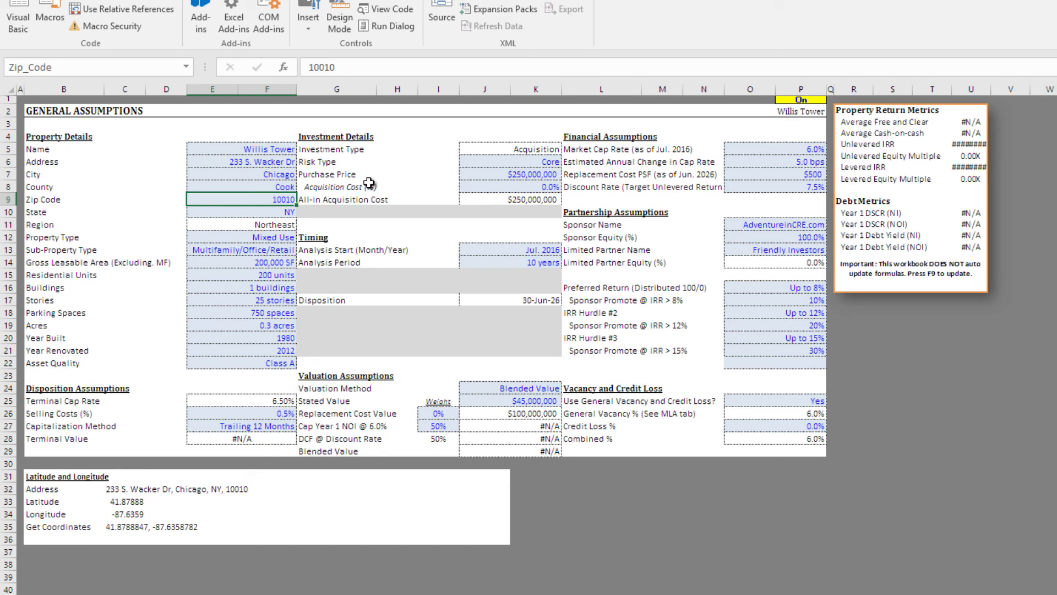
{"action": "key", "text": "Return"}
{"action": "type", "text": "IL"}
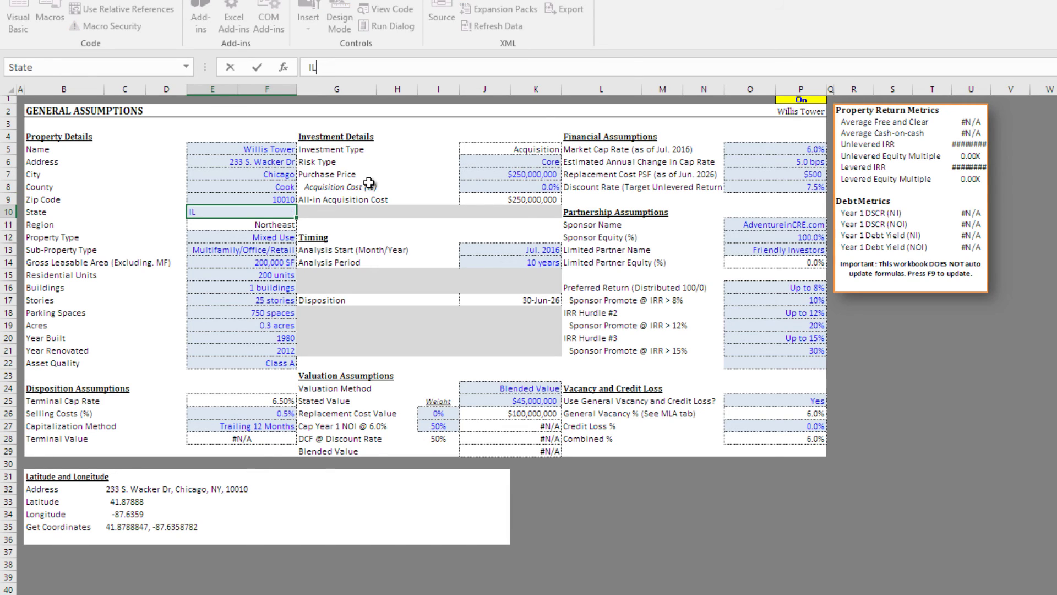
{"action": "key", "text": "Up"}
{"action": "type", "text": "60606"}
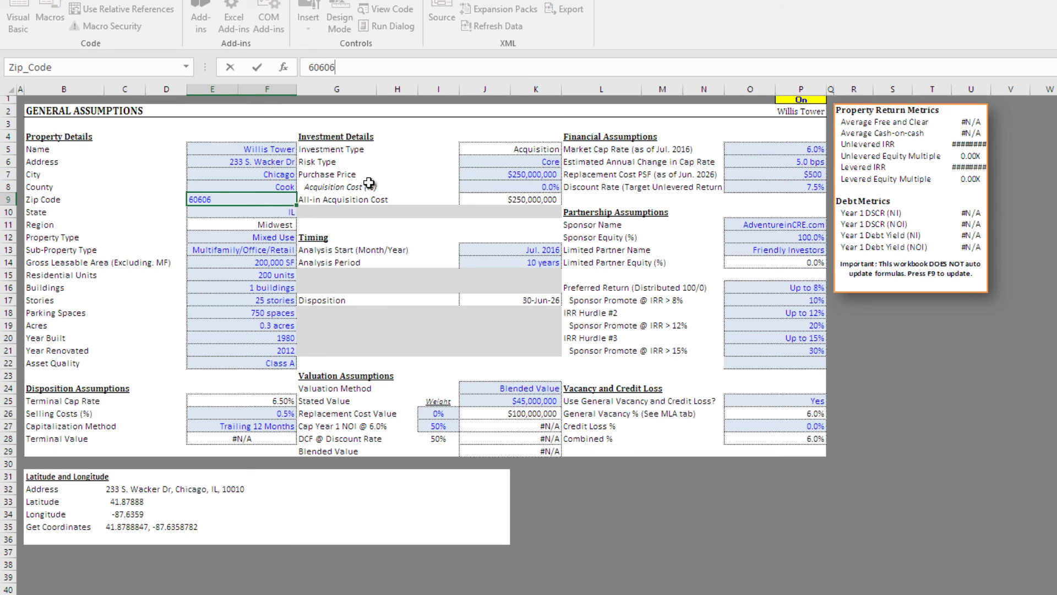
{"action": "key", "text": "Return"}
Check the updated coordinates 41.8788847, -87.6358782 in C33:C35 and copy the C35 formula.
{"action": "left_click", "coordinate": [131, 502]}
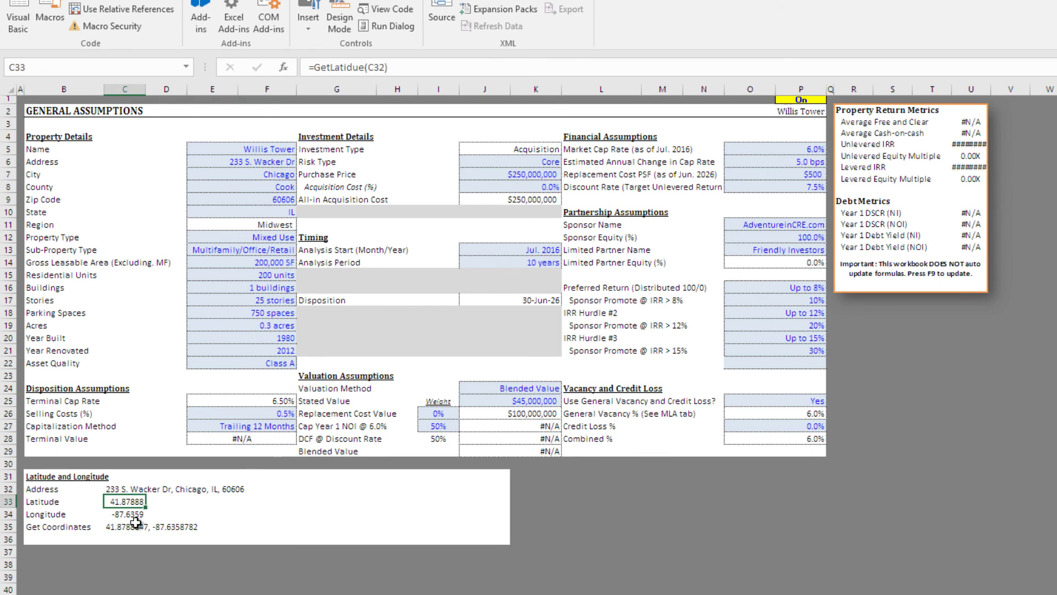
{"action": "left_click", "coordinate": [132, 526]}
{"action": "left_click", "coordinate": [135, 502]}
{"action": "left_click", "coordinate": [132, 514]}
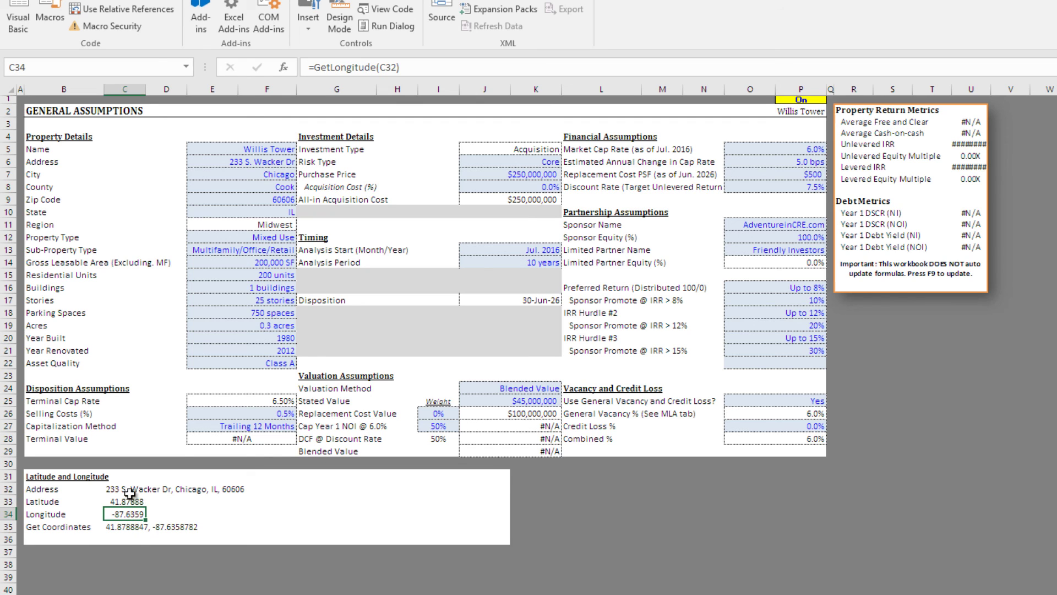
{"action": "left_click", "coordinate": [125, 527]}
{"action": "key", "text": "ctrl+c"}
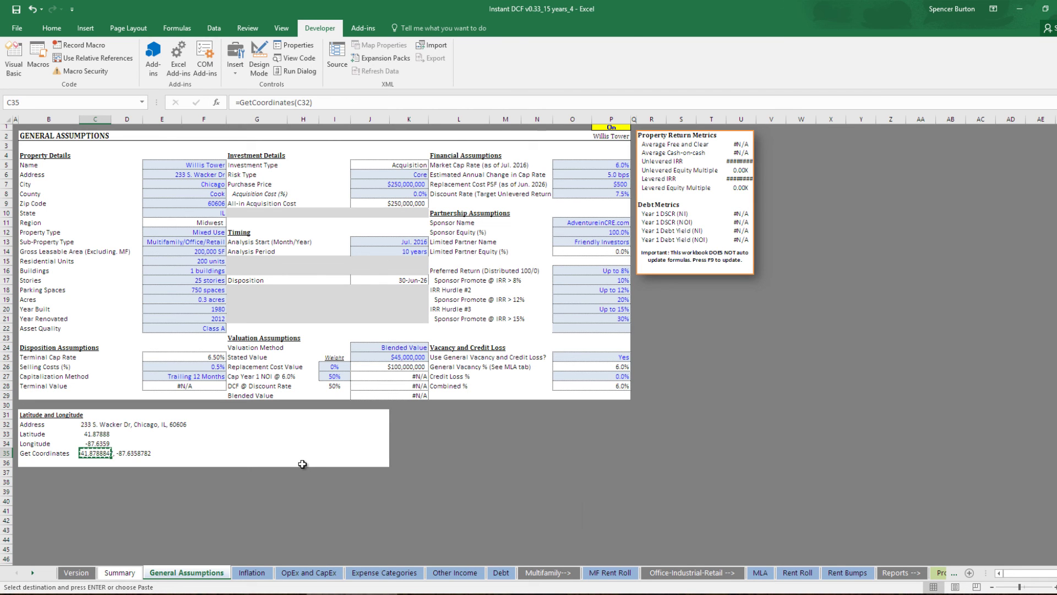